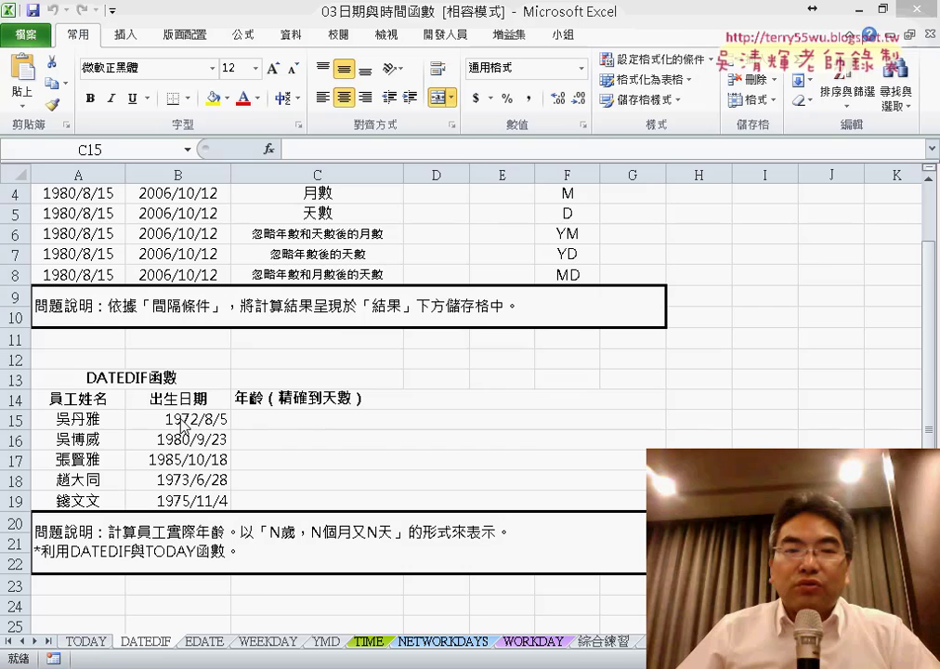
Select D3 for the year count and check the "Y" code listed for years
{"action": "scroll", "coordinate": [377, 390], "scroll_direction": "up", "scroll_amount": 1}
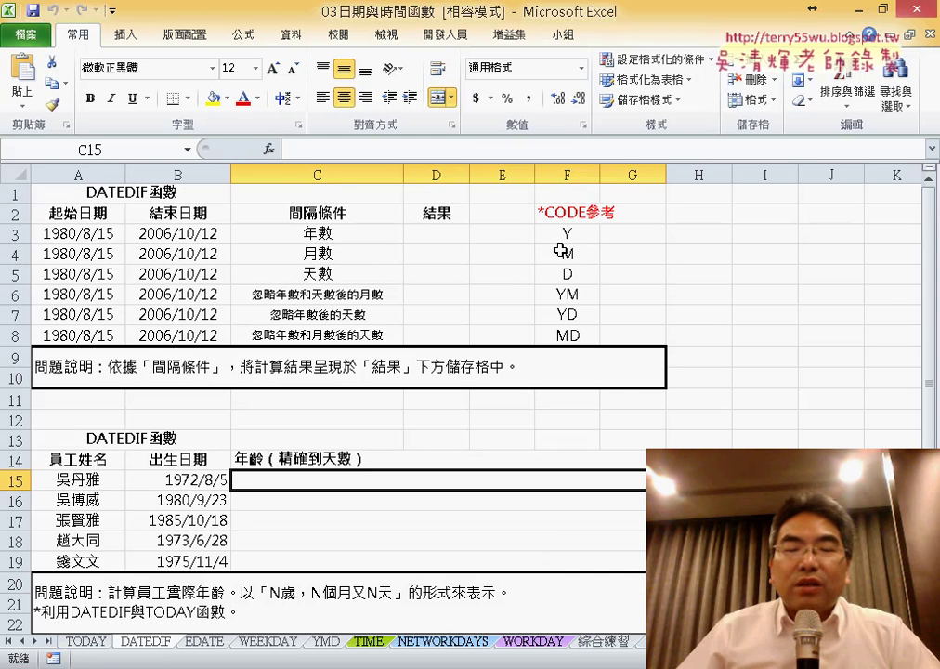
{"action": "left_click", "coordinate": [456, 238]}
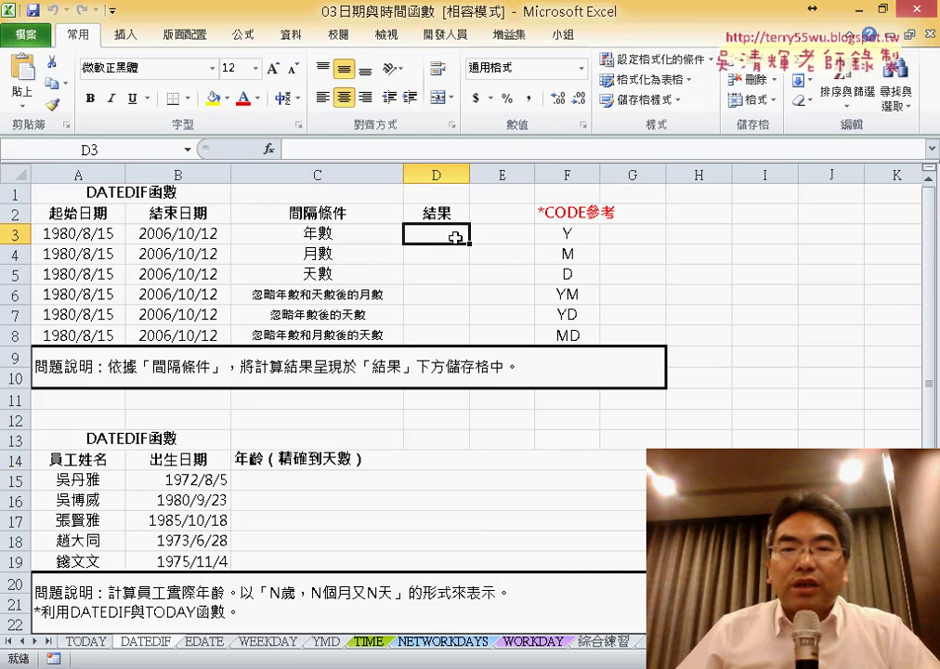
{"action": "left_click", "coordinate": [579, 236]}
{"action": "key", "text": "Left"}
{"action": "key", "text": "Left"}
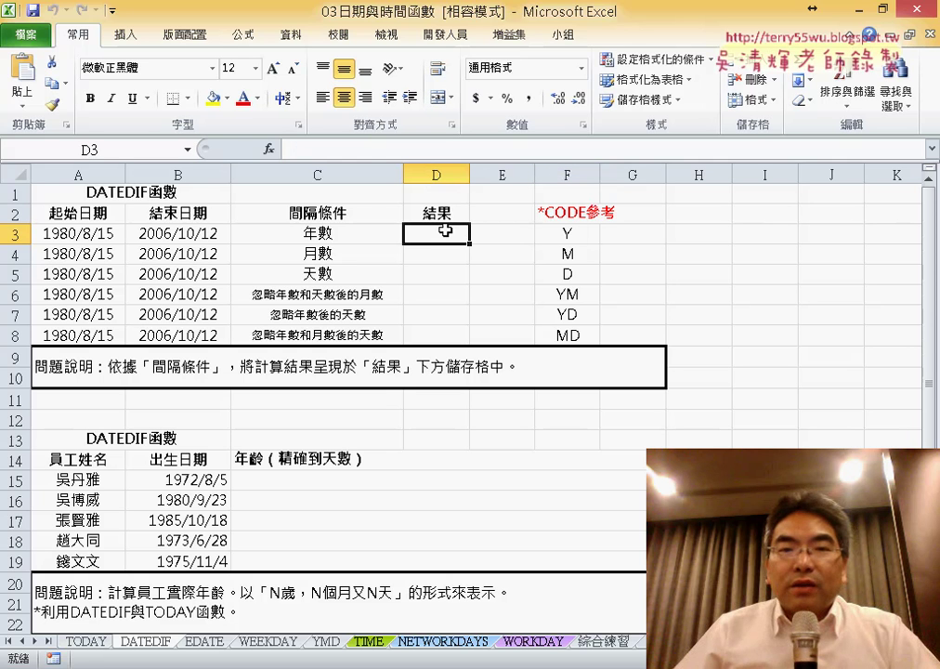
Enter =DATEDIF(A3,B3,"Y") in D3 and fill it down to D8
{"action": "left_click", "coordinate": [362, 153]}
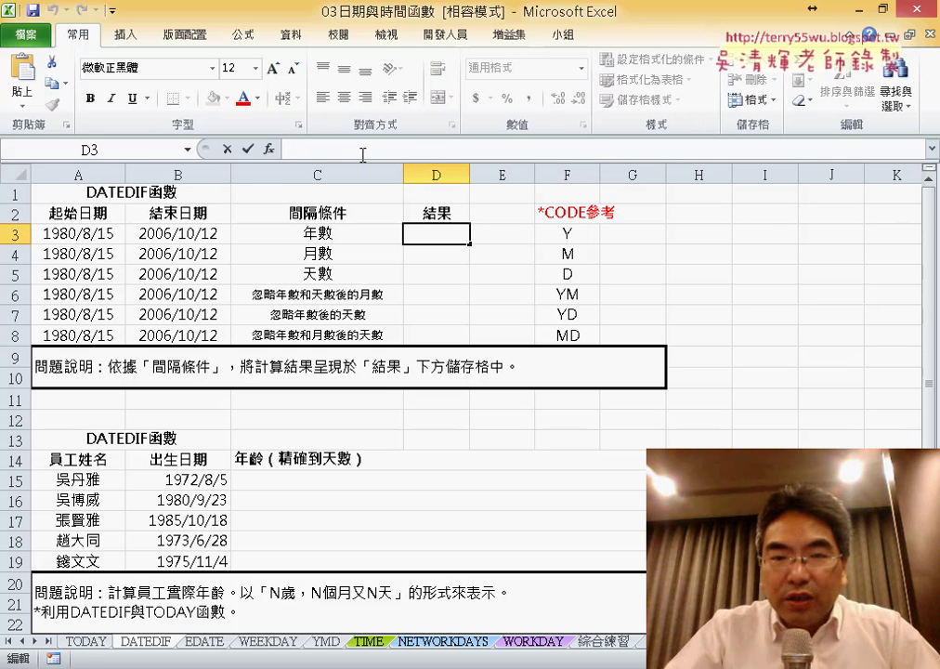
{"action": "type", "text": "ㄦ="}
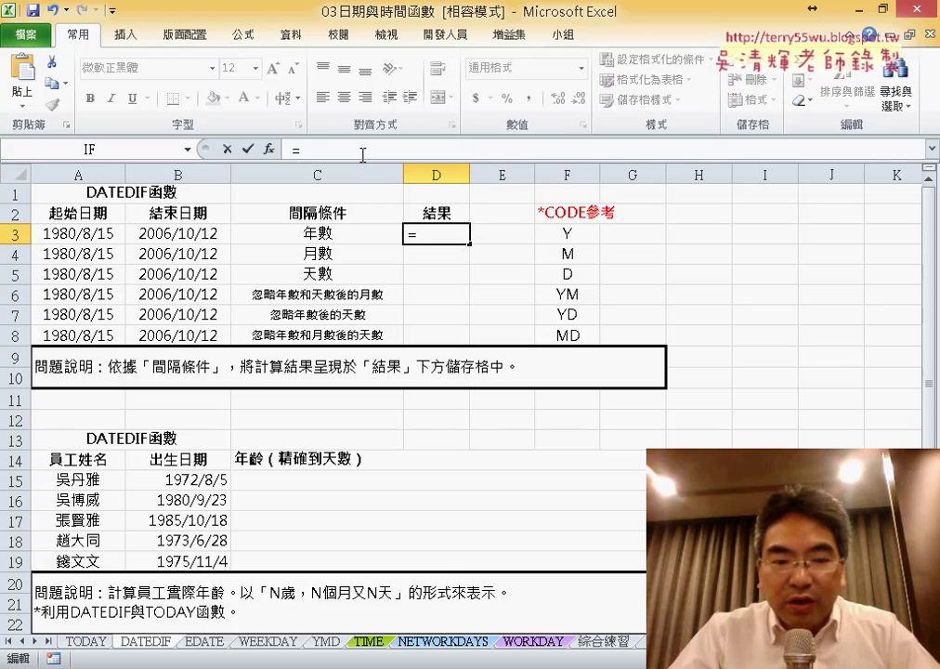
{"action": "type", "text": "date"}
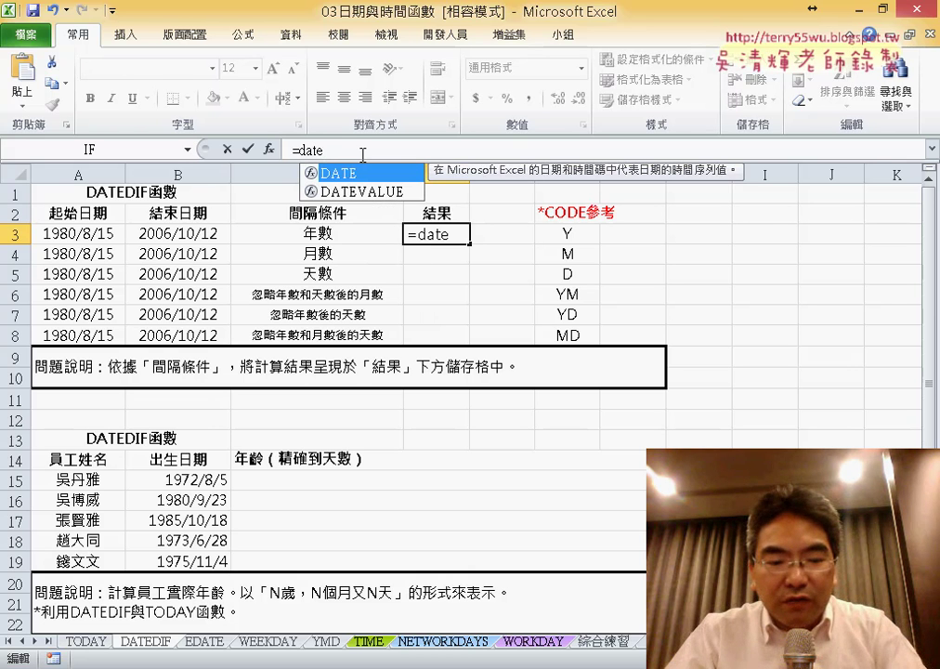
{"action": "type", "text": "dif("}
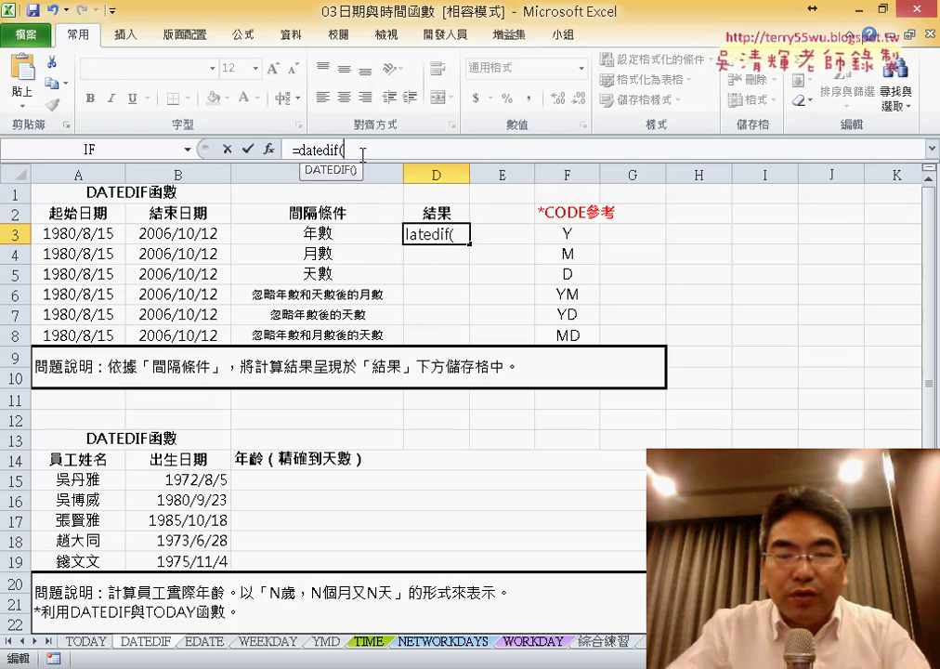
{"action": "left_click", "coordinate": [108, 234]}
{"action": "type", "text": ","}
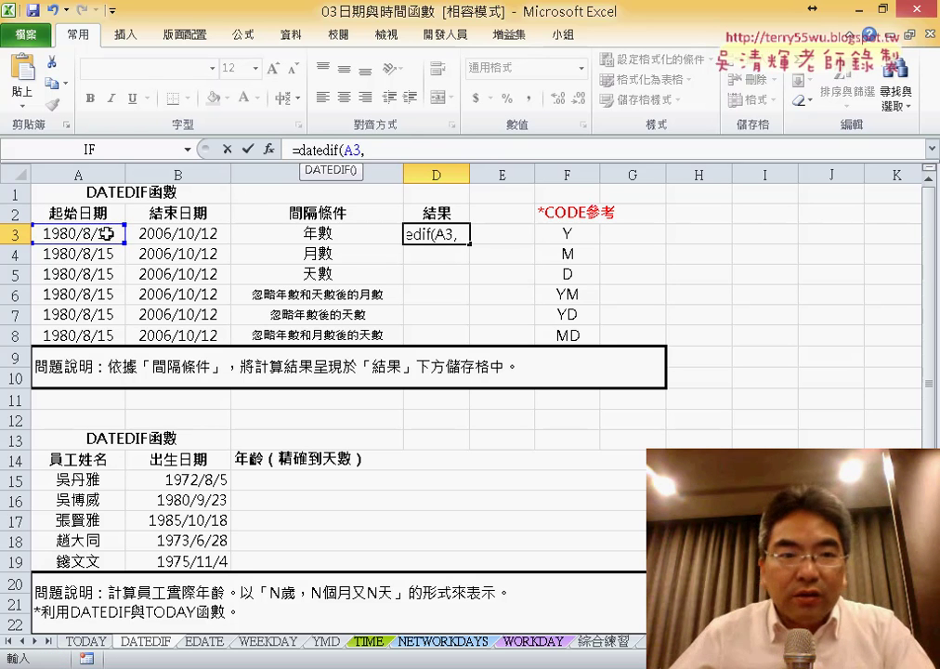
{"action": "left_click", "coordinate": [162, 234]}
{"action": "type", "text": ",\""}
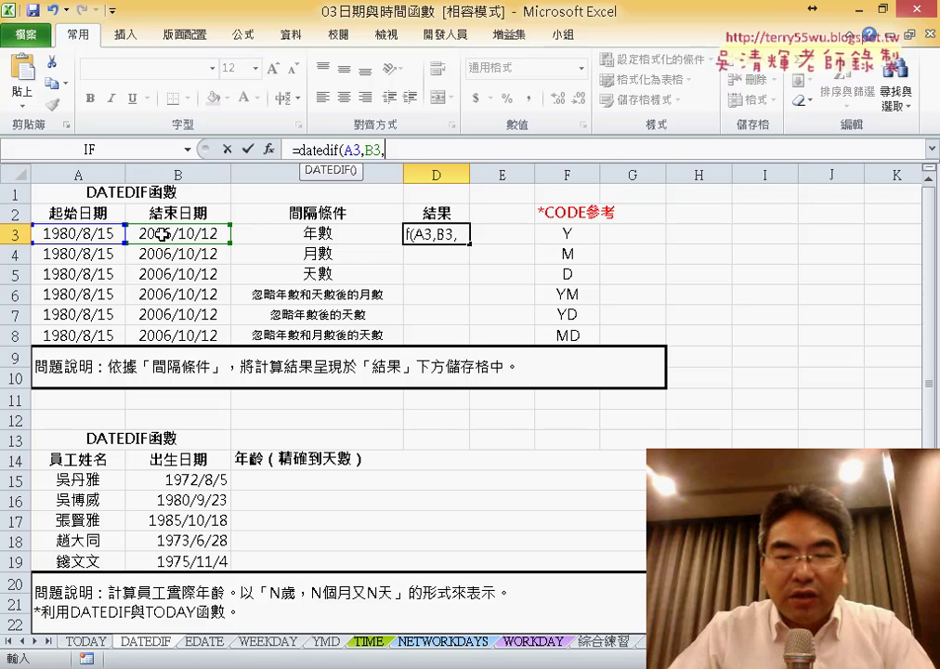
{"action": "type", "text": "Y\""}
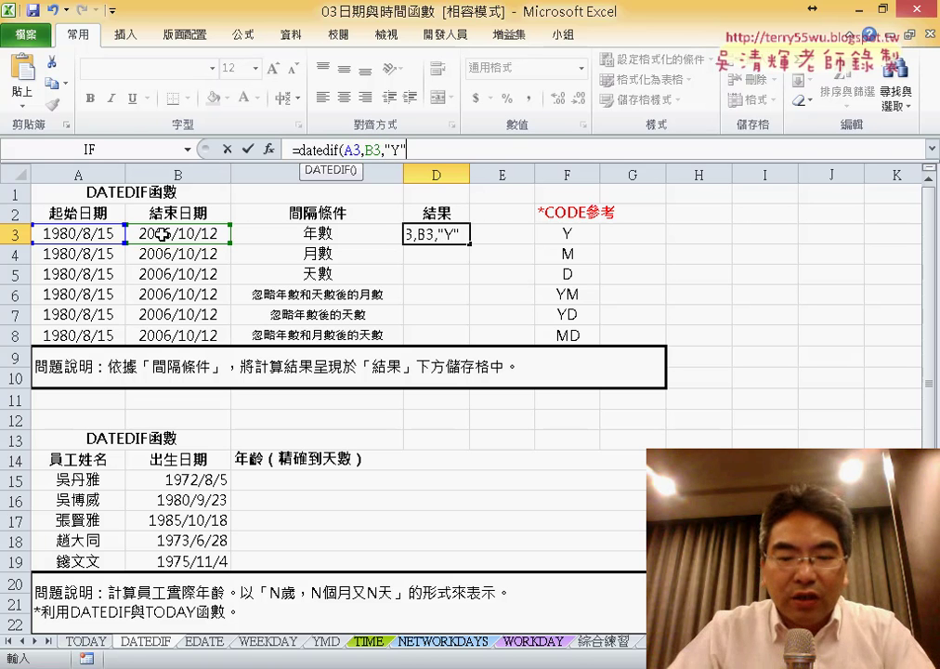
{"action": "type", "text": ")"}
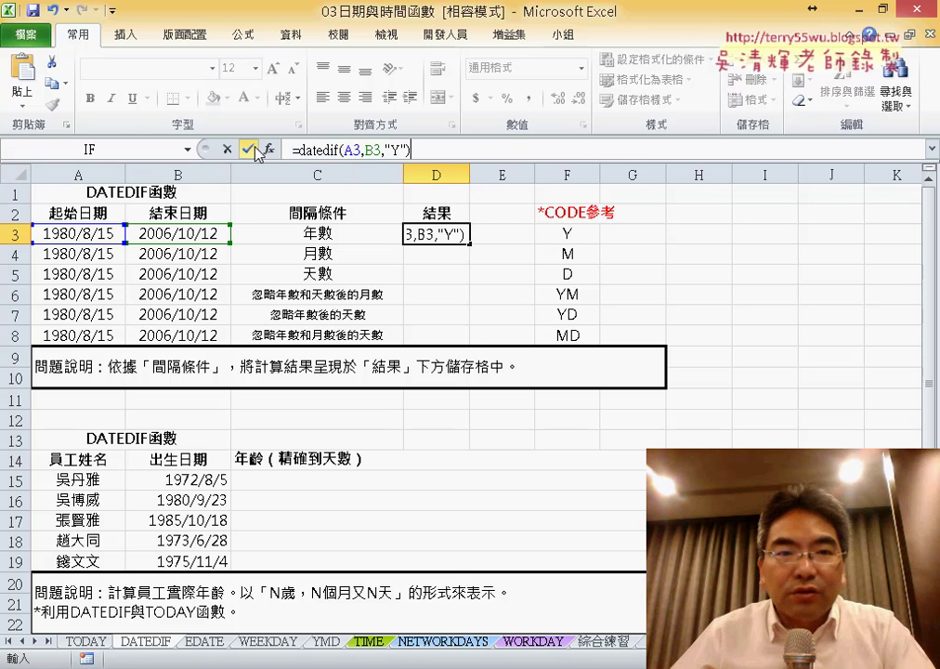
{"action": "left_click", "coordinate": [251, 149]}
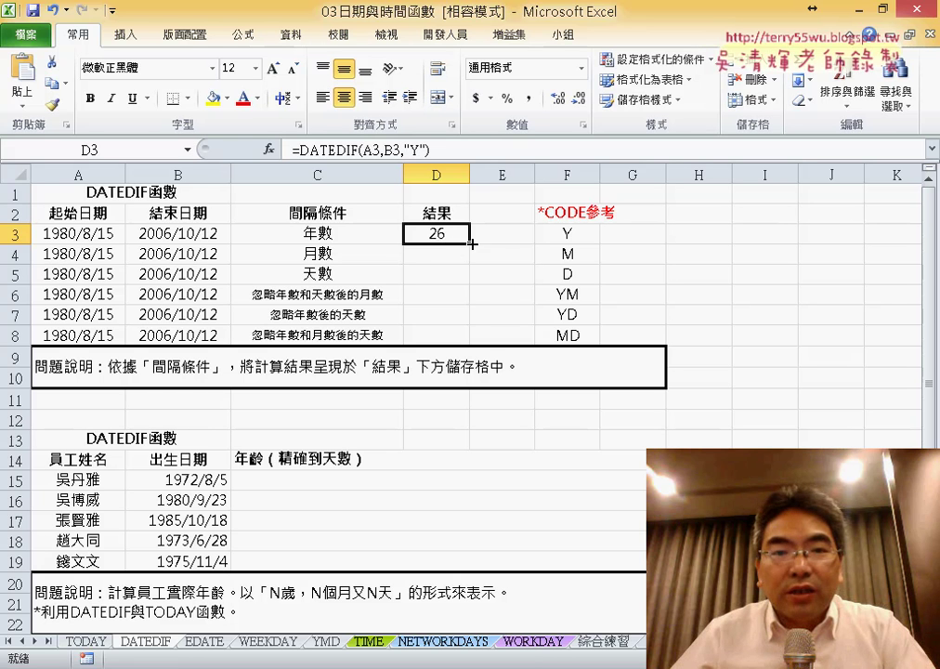
{"action": "left_click_drag", "start_coordinate": [472, 243], "coordinate": [468, 338]}
Change D4's DATEDIF unit from "Y" to "M" so it shows 313 months
{"action": "left_click", "coordinate": [447, 252]}
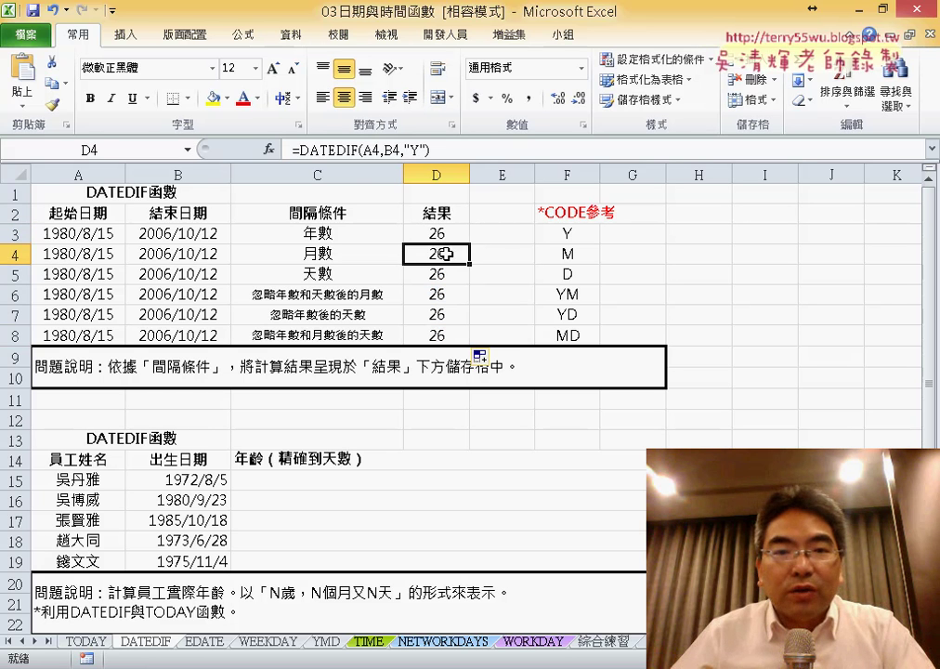
{"action": "double_click", "coordinate": [416, 148]}
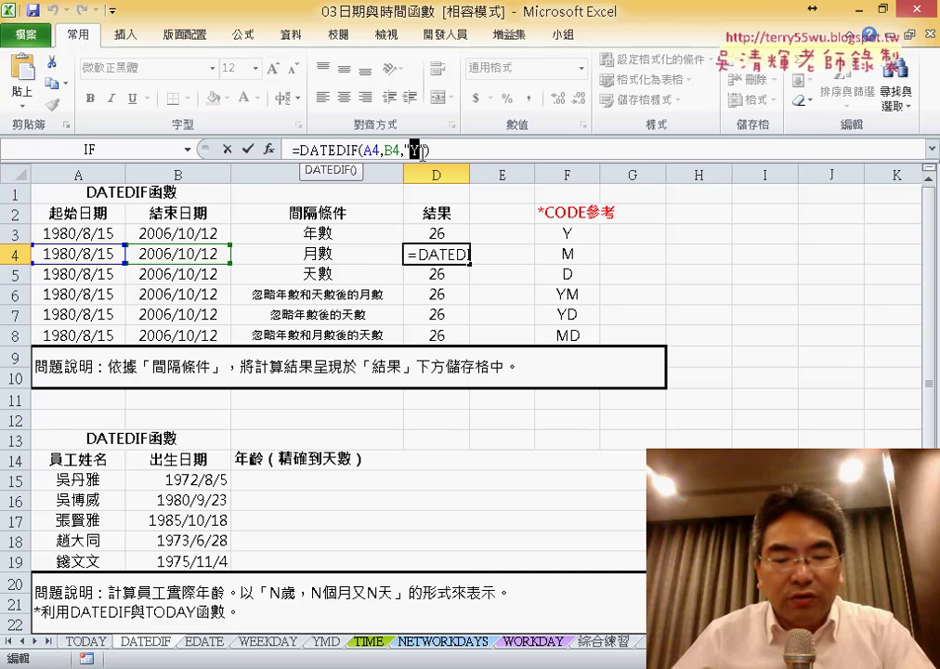
{"action": "type", "text": "M"}
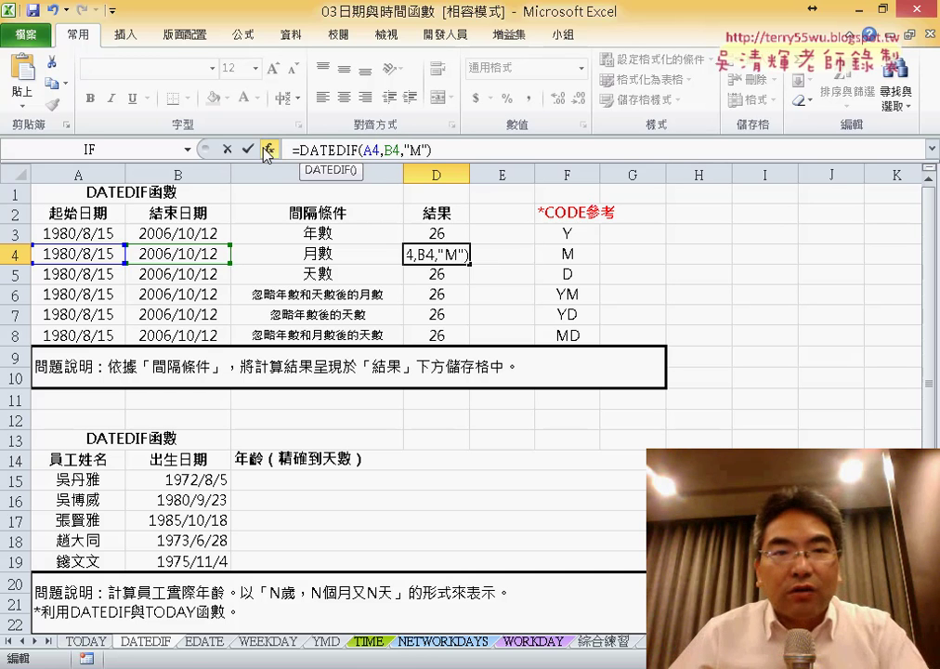
{"action": "left_click", "coordinate": [248, 148]}
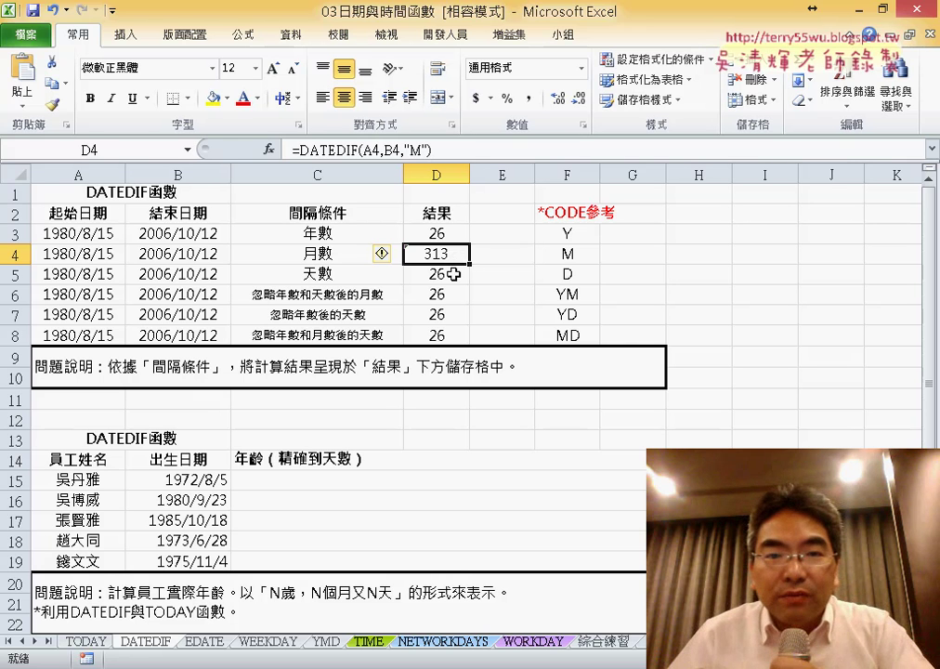
Change D5's DATEDIF unit from "Y" to "D" so it shows 9554 days
{"action": "left_click", "coordinate": [454, 274]}
{"action": "double_click", "coordinate": [415, 149]}
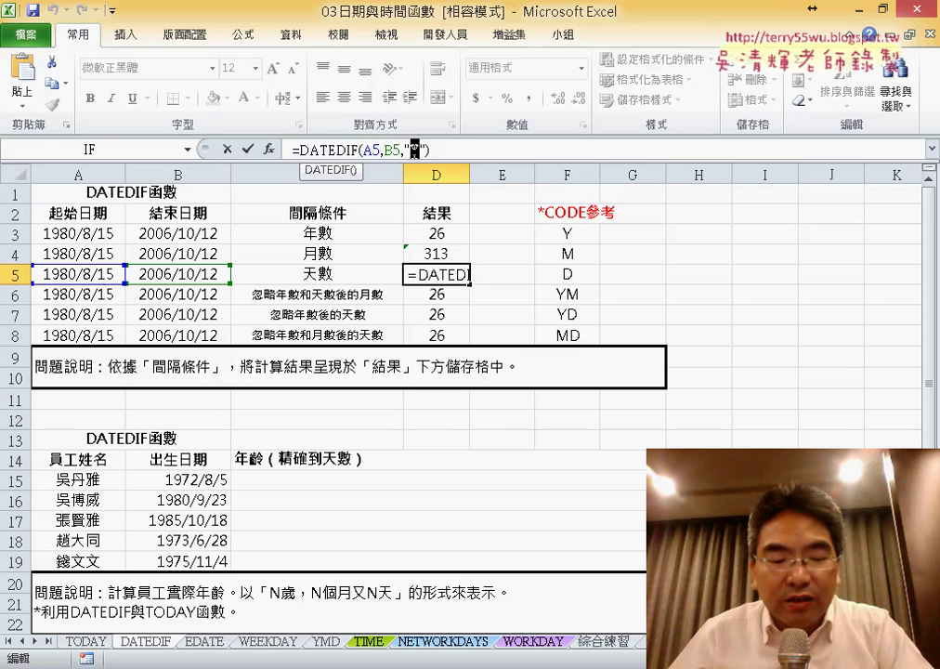
{"action": "type", "text": "D"}
{"action": "left_click", "coordinate": [248, 148]}
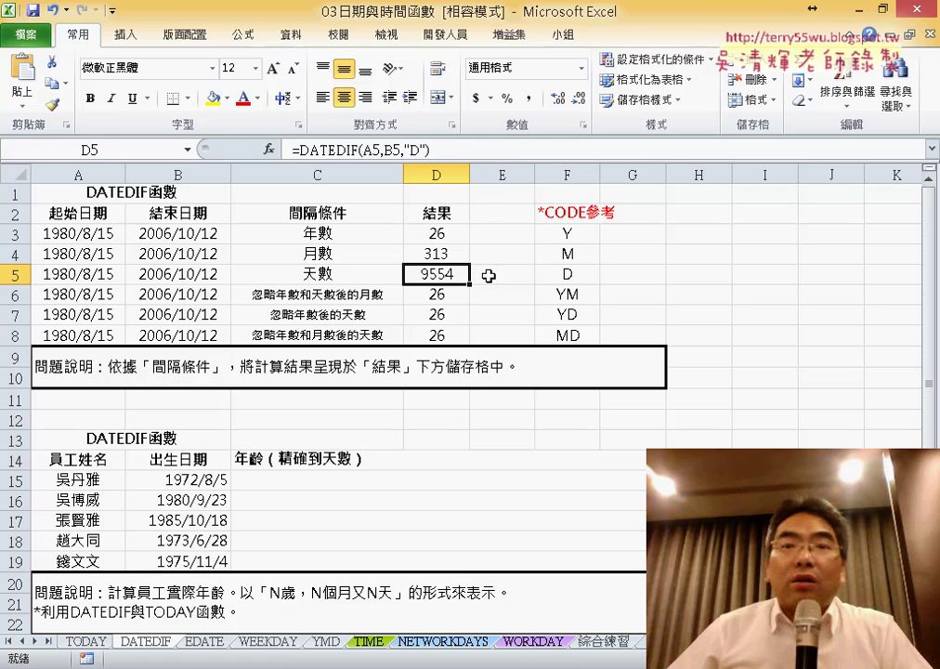
{"action": "left_click", "coordinate": [490, 275]}
Enter =B5-A5 in E5 to compare a plain date subtraction with D5's 9554
{"action": "left_click", "coordinate": [323, 149]}
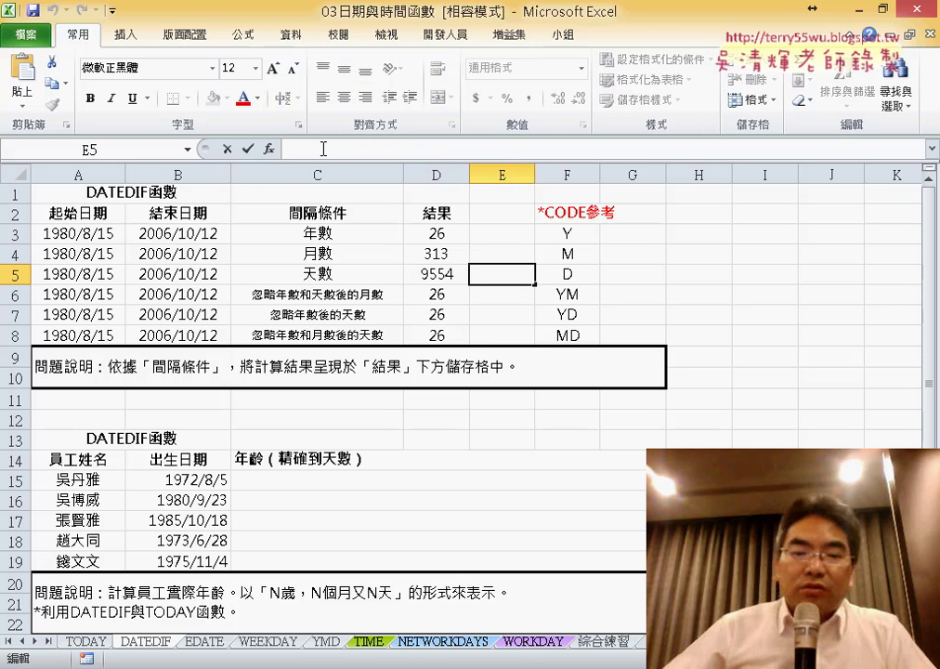
{"action": "type", "text": "="}
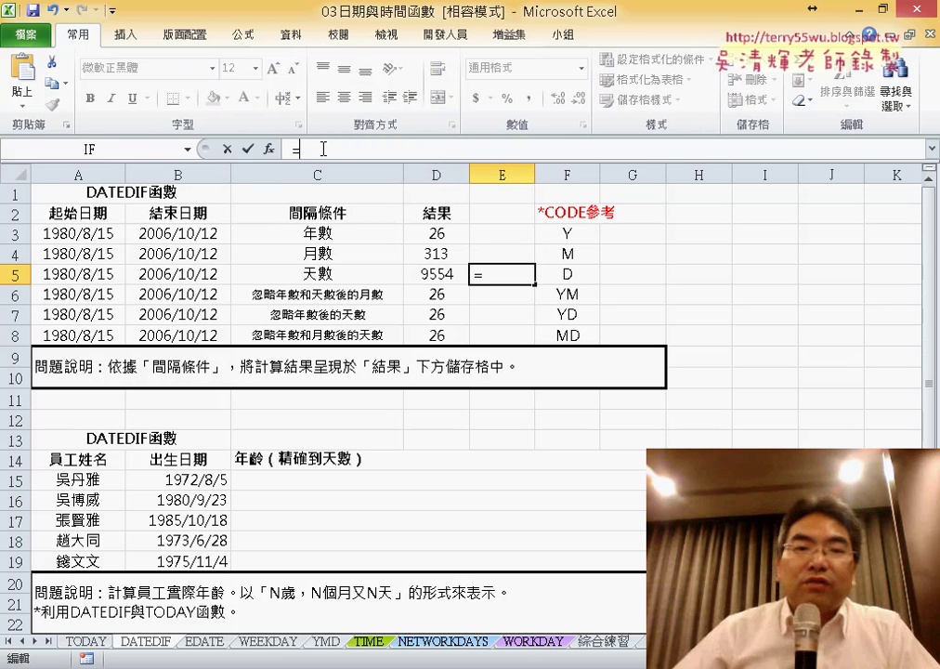
{"action": "left_click", "coordinate": [208, 273]}
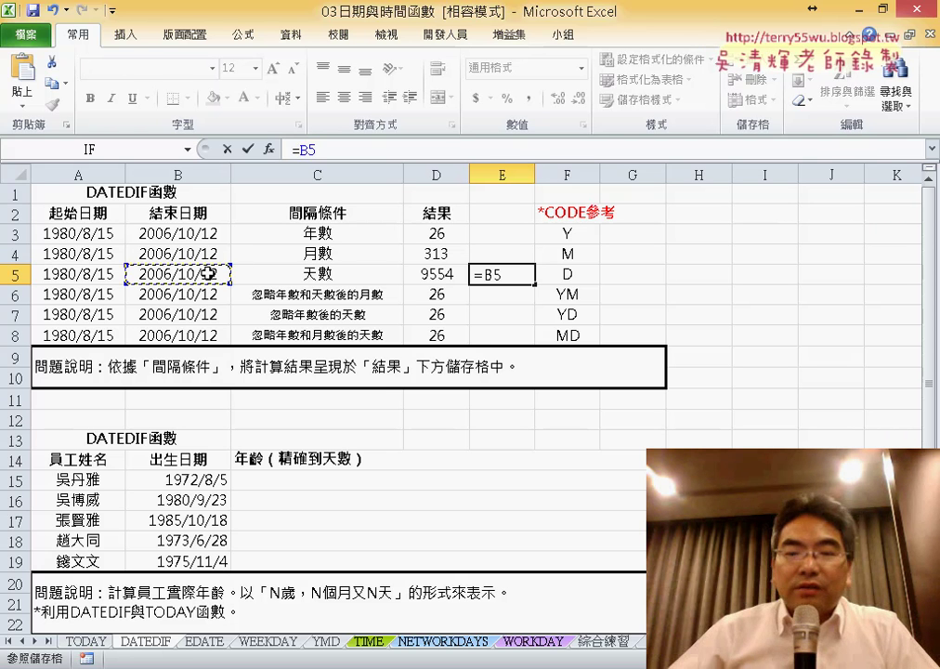
{"action": "type", "text": "-"}
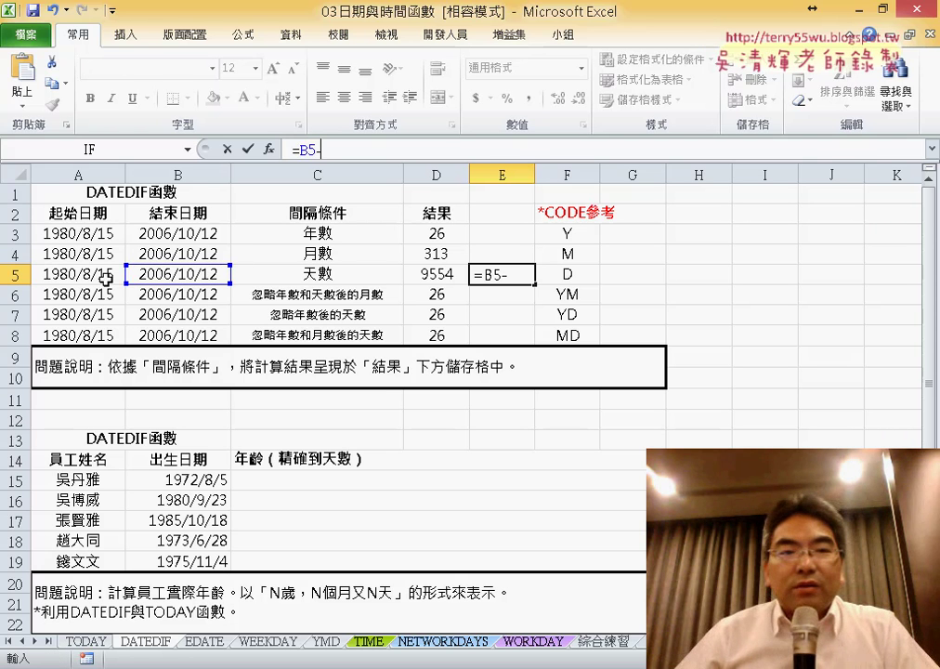
{"action": "left_click", "coordinate": [78, 275]}
{"action": "left_click", "coordinate": [247, 149]}
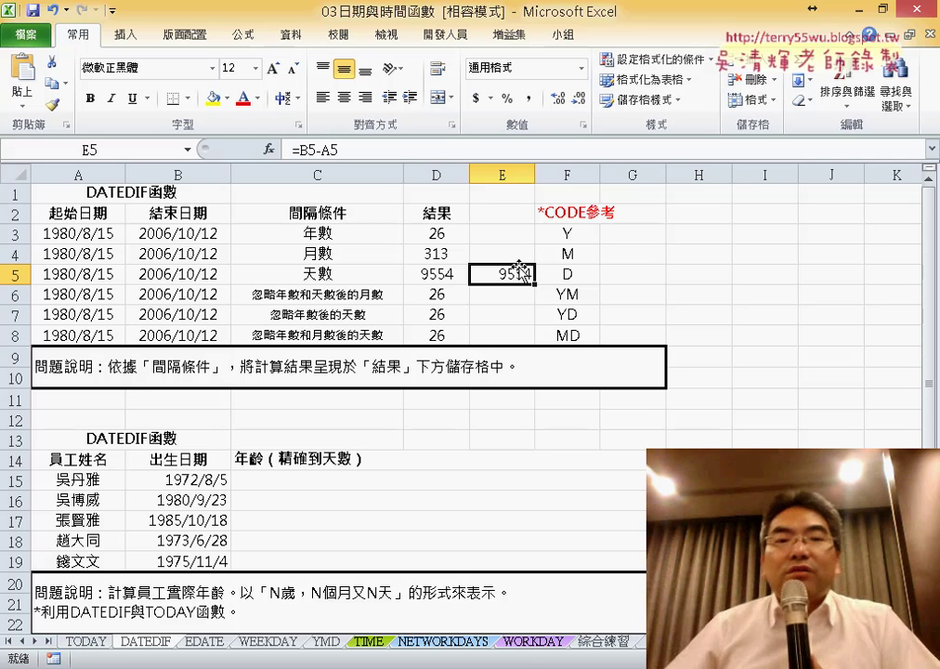
Change D6's DATEDIF unit to "YM" so it returns 1 month
{"action": "left_click", "coordinate": [426, 292]}
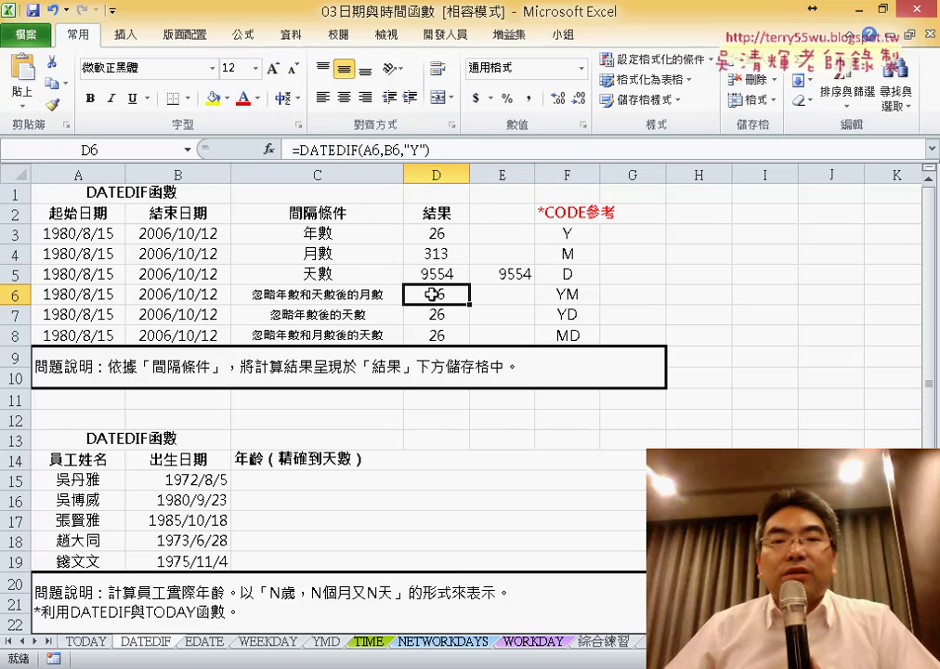
{"action": "left_click", "coordinate": [420, 151]}
{"action": "type", "text": "M"}
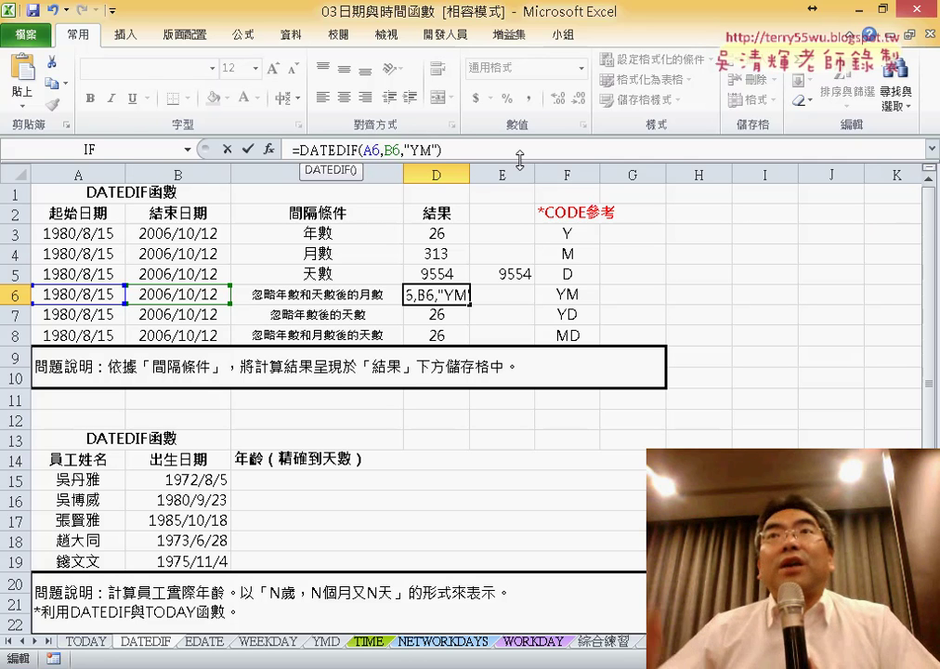
{"action": "key", "text": "Return"}
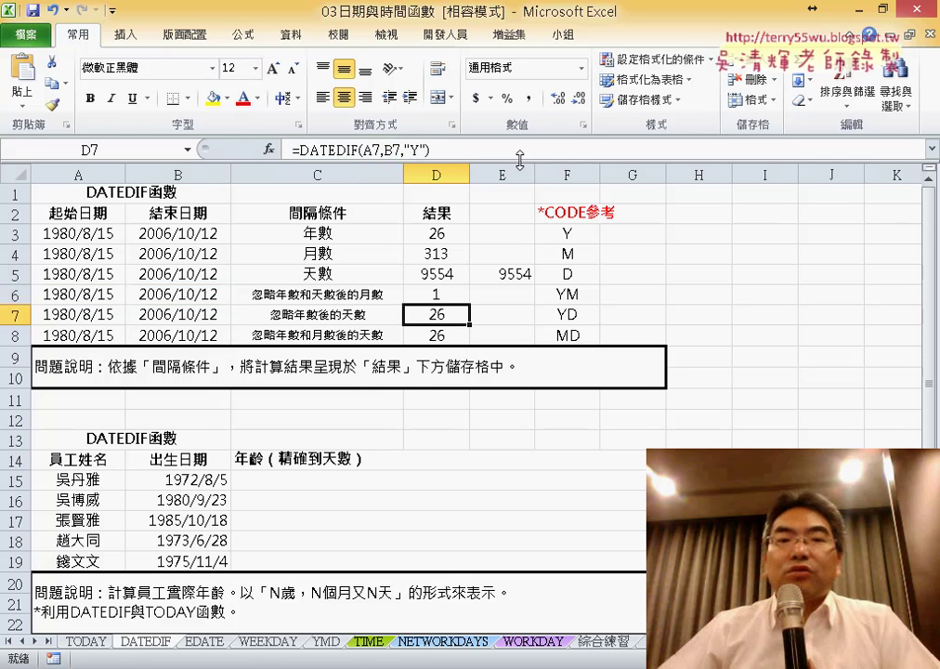
{"action": "left_click", "coordinate": [453, 295]}
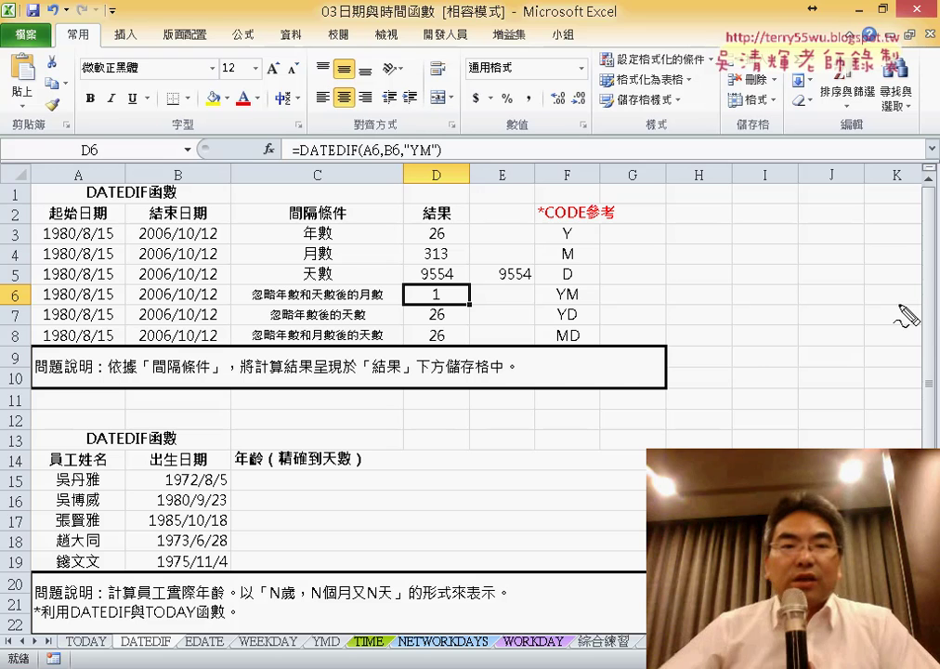
Mark up row 7's dates and D6's result 1 with the red pen, then clear the ink
{"action": "left_click_drag", "start_coordinate": [80, 317], "coordinate": [43, 318]}
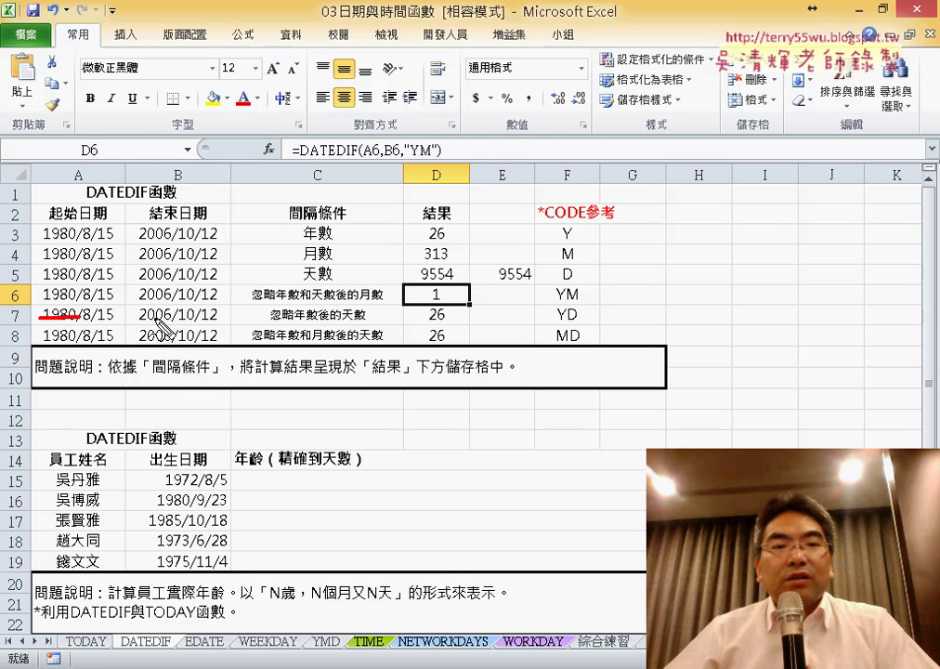
{"action": "left_click_drag", "start_coordinate": [179, 315], "coordinate": [96, 326]}
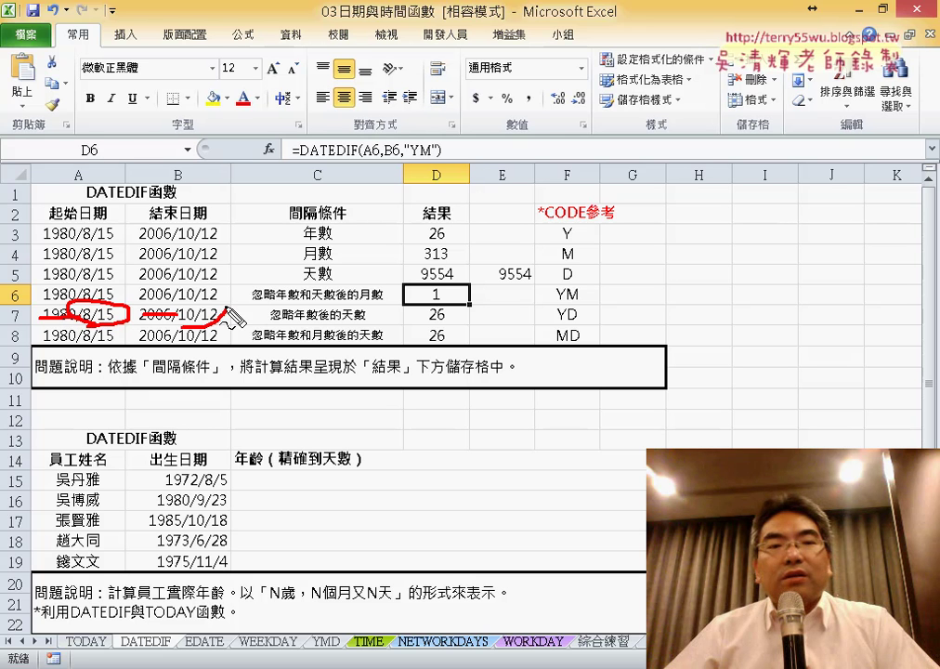
{"action": "left_click_drag", "start_coordinate": [223, 307], "coordinate": [166, 321]}
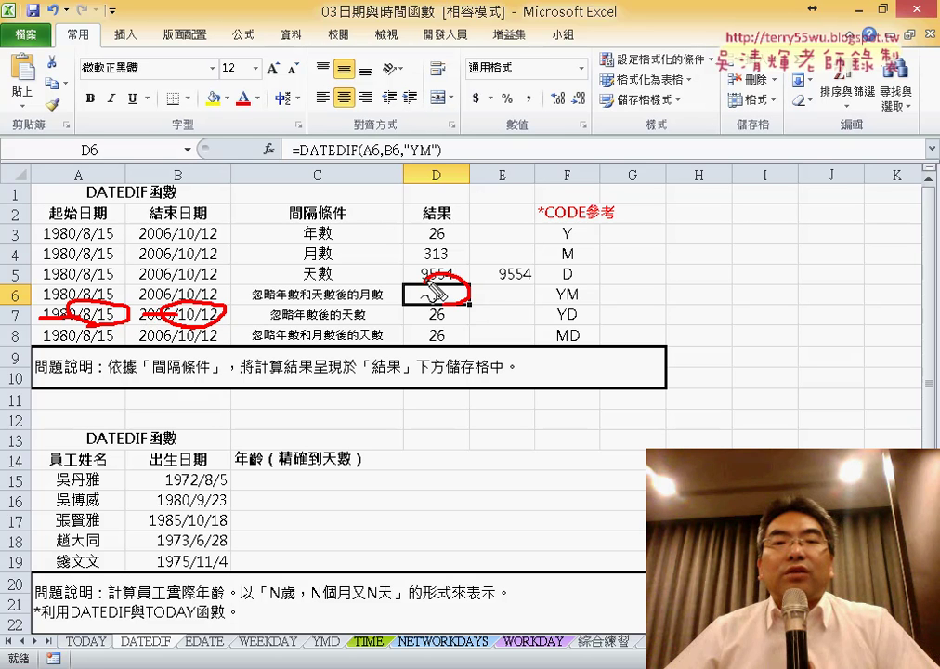
{"action": "left_click_drag", "start_coordinate": [430, 290], "coordinate": [450, 309]}
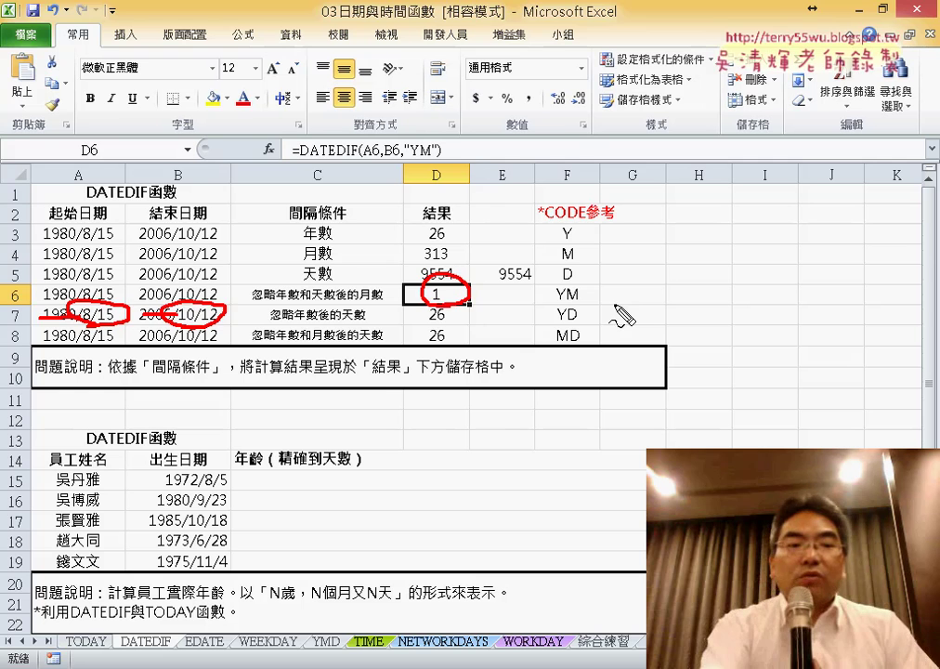
{"action": "key", "text": "Escape"}
Change D8's DATEDIF unit from "Y" to "MD" so it returns 27 days
{"action": "left_click", "coordinate": [448, 338]}
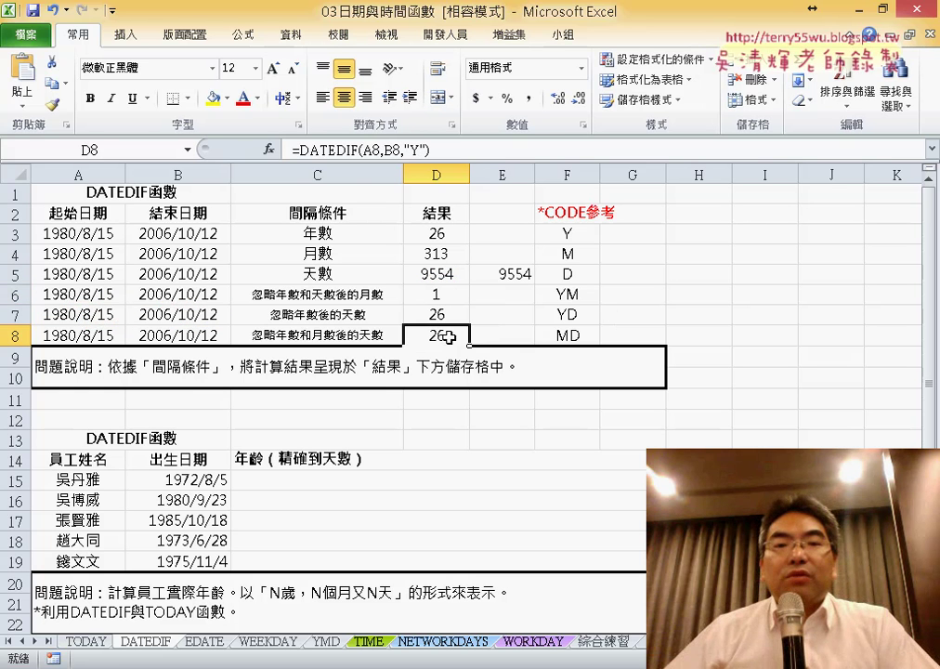
{"action": "left_click", "coordinate": [421, 149]}
{"action": "double_click", "coordinate": [416, 149]}
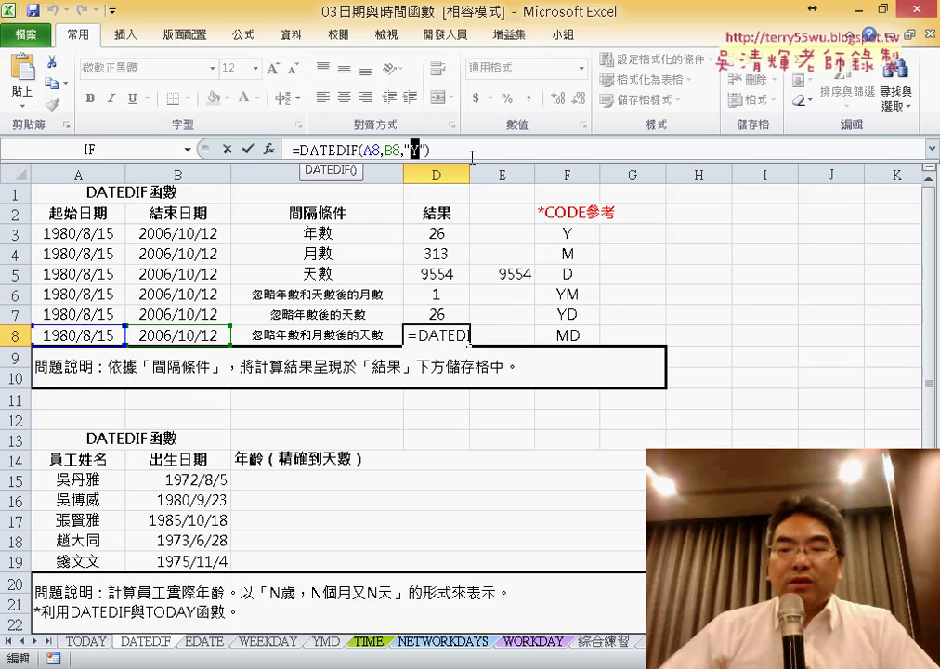
{"action": "type", "text": "MD"}
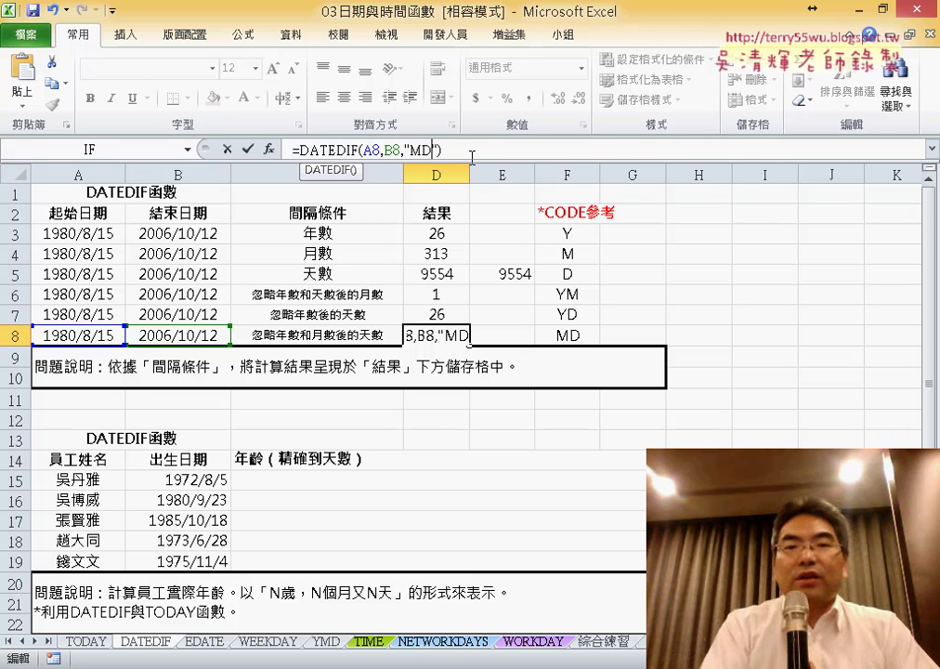
{"action": "key", "text": "Return"}
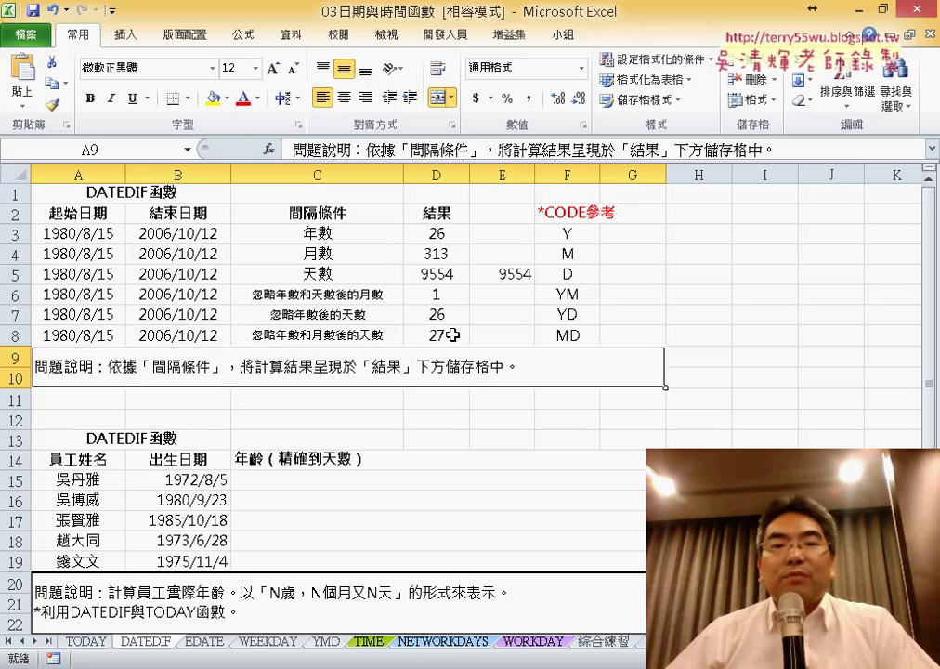
{"action": "left_click", "coordinate": [453, 334]}
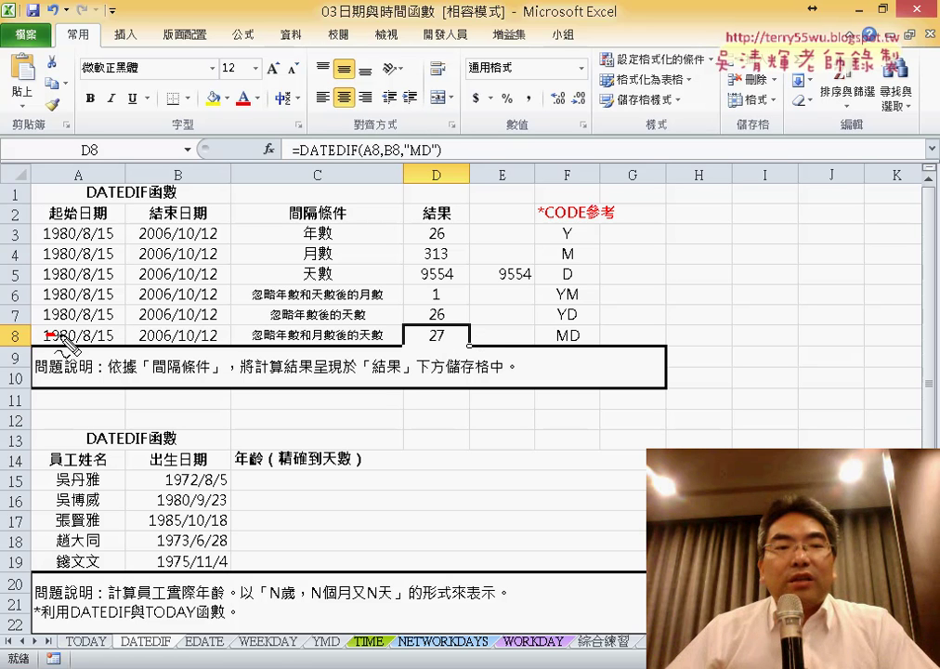
Annotate row 8's dates and the 27-day result in red, then clear the ink
{"action": "left_click_drag", "start_coordinate": [58, 336], "coordinate": [219, 335]}
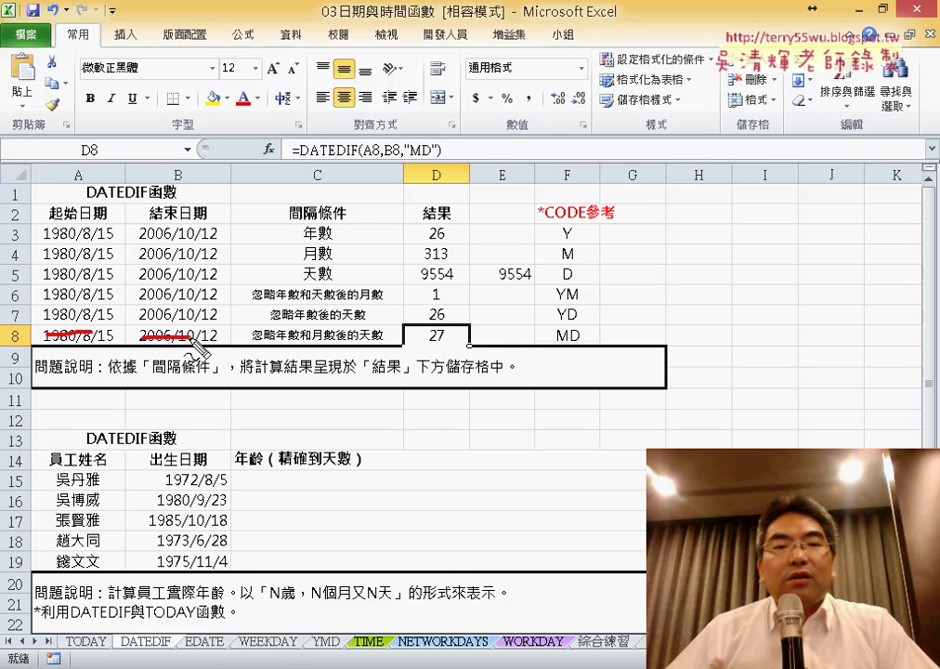
{"action": "left_click_drag", "start_coordinate": [116, 324], "coordinate": [125, 358]}
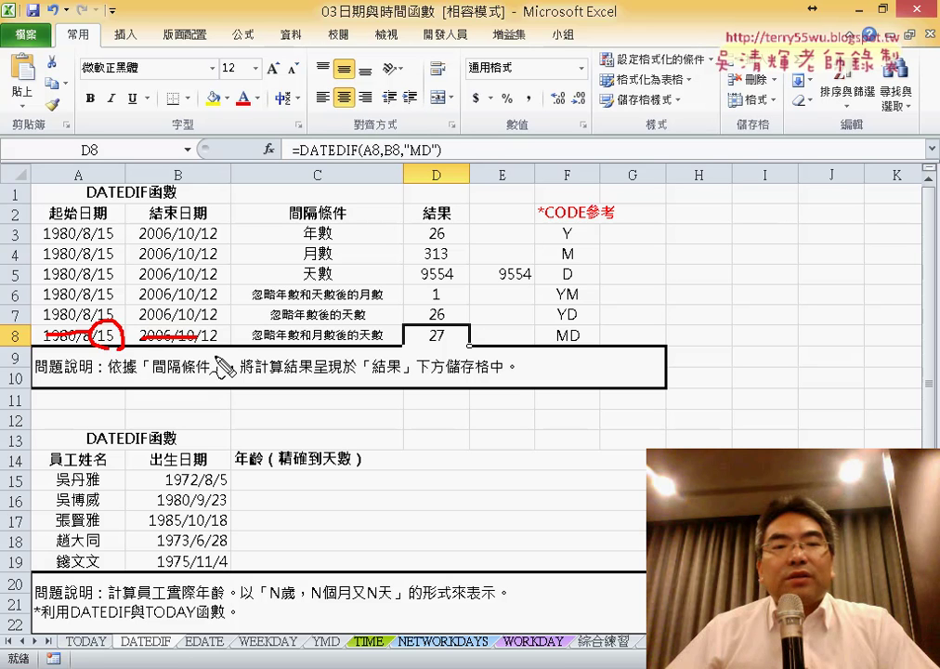
{"action": "left_click_drag", "start_coordinate": [212, 320], "coordinate": [198, 353]}
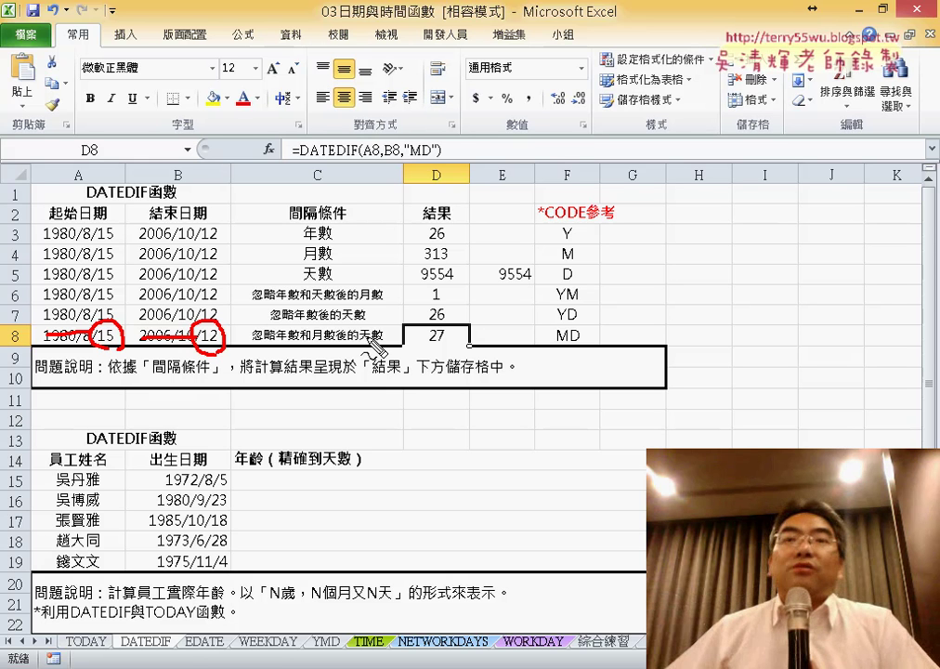
{"action": "left_click_drag", "start_coordinate": [433, 351], "coordinate": [448, 352]}
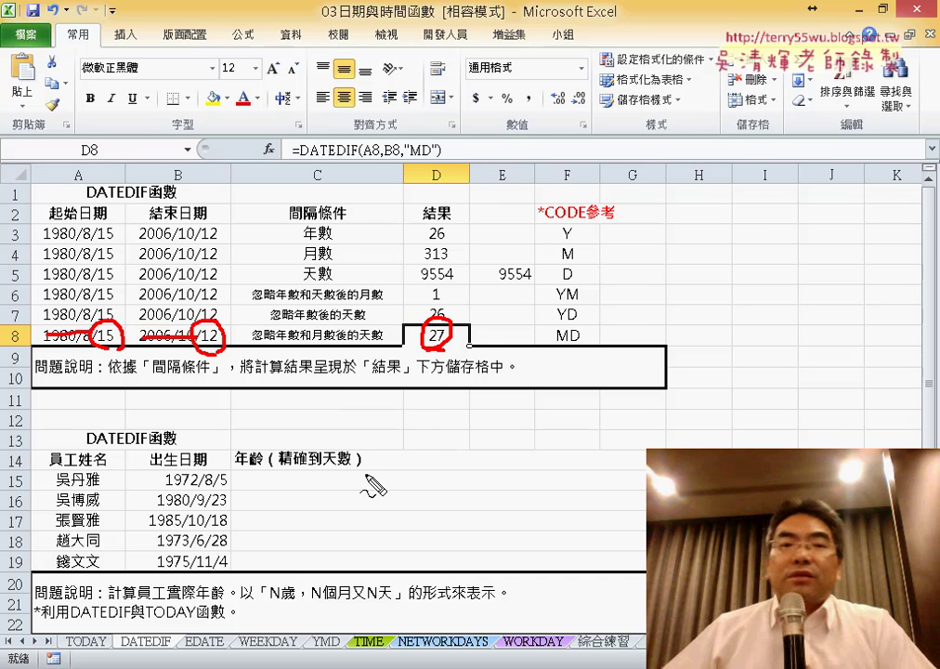
{"action": "key", "text": "Escape"}
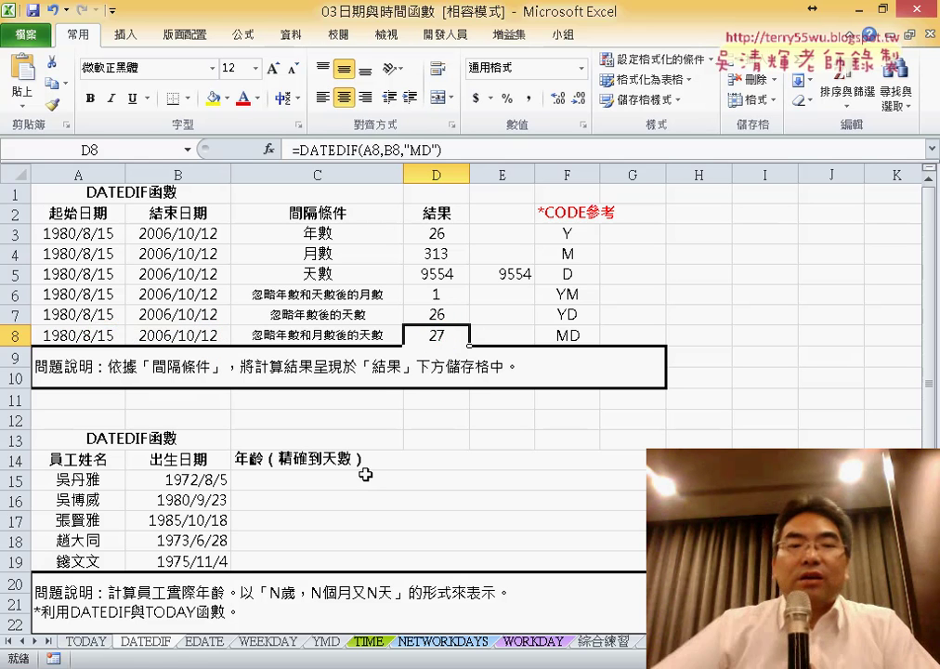
Enter the unfinished formula =datedif(B15,today(),"Y in C15 for the employee's age
{"action": "left_click", "coordinate": [380, 482]}
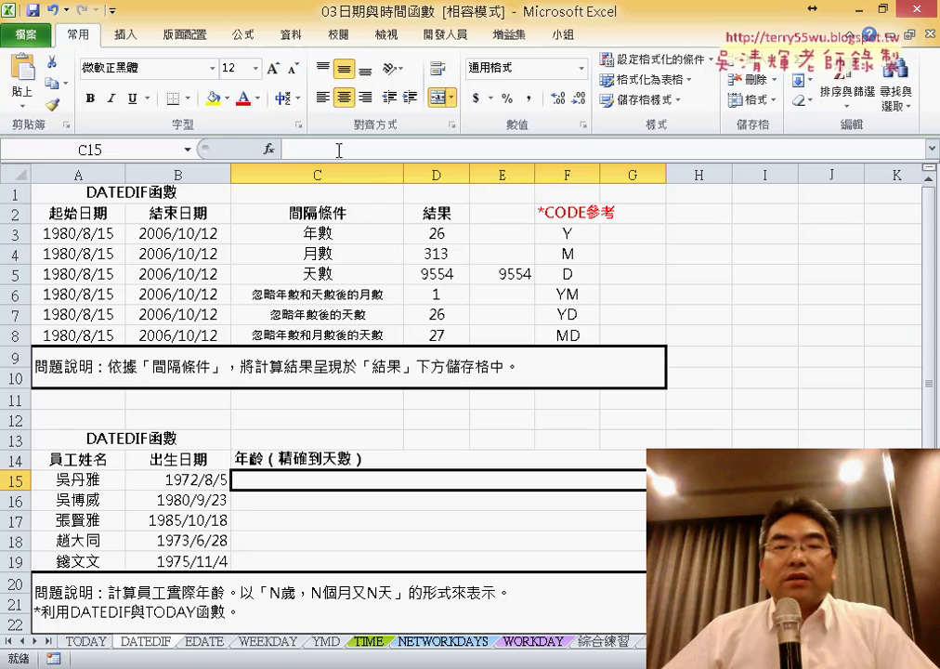
{"action": "type", "text": "="}
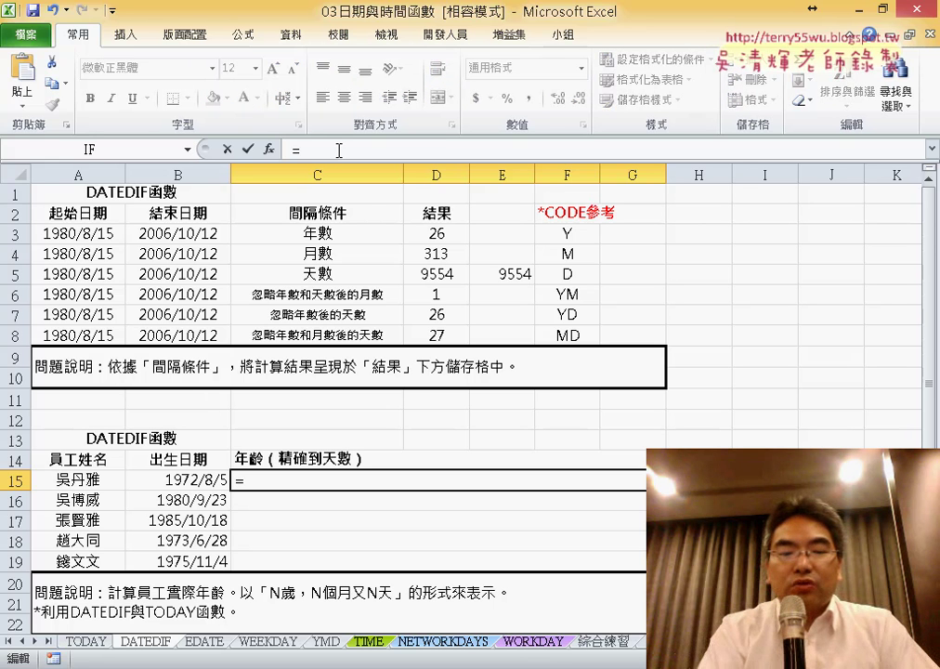
{"action": "type", "text": "date"}
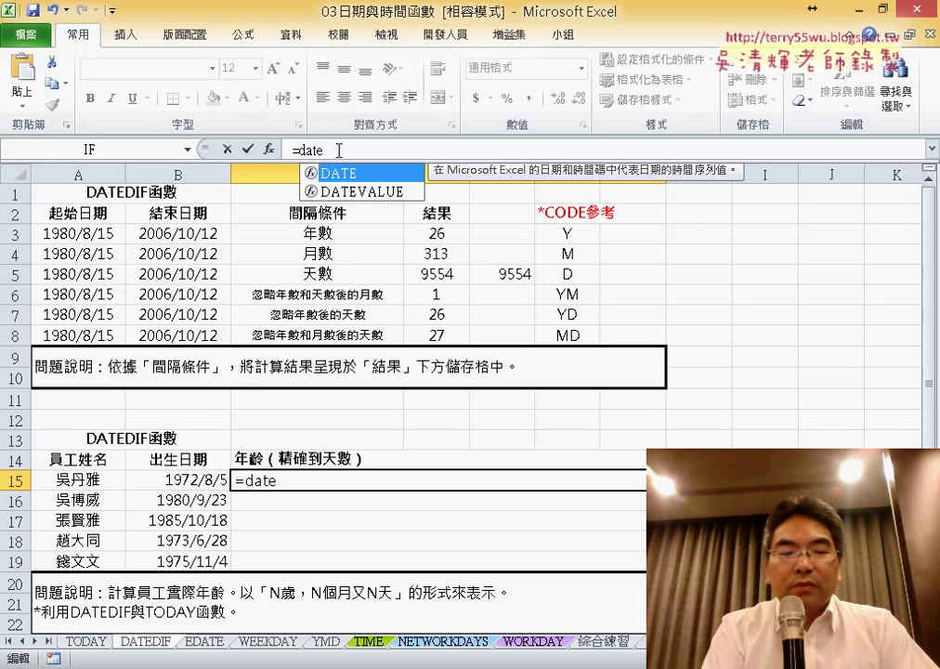
{"action": "type", "text": "dif("}
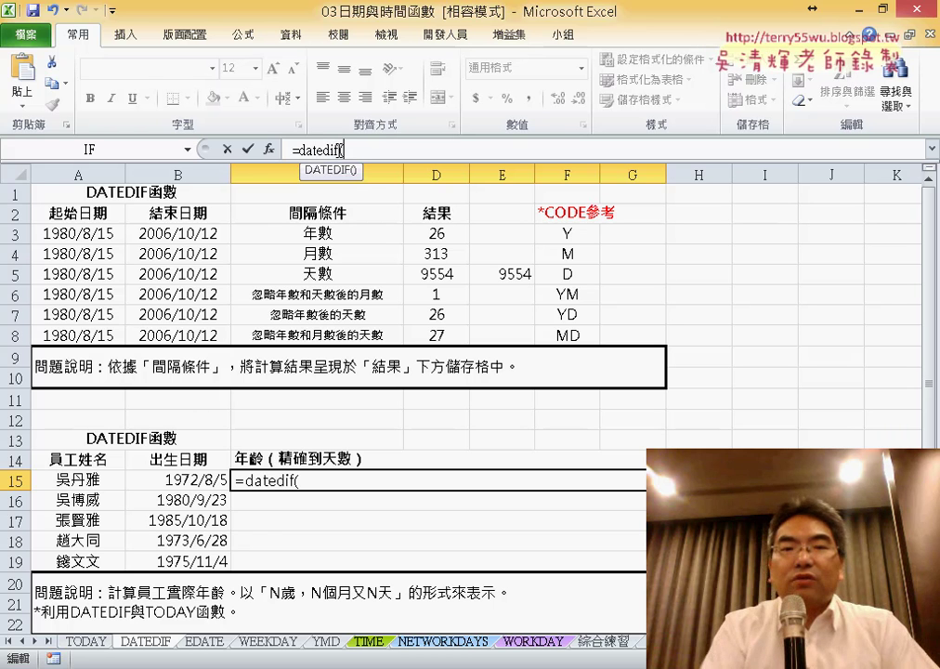
{"action": "left_click", "coordinate": [198, 480]}
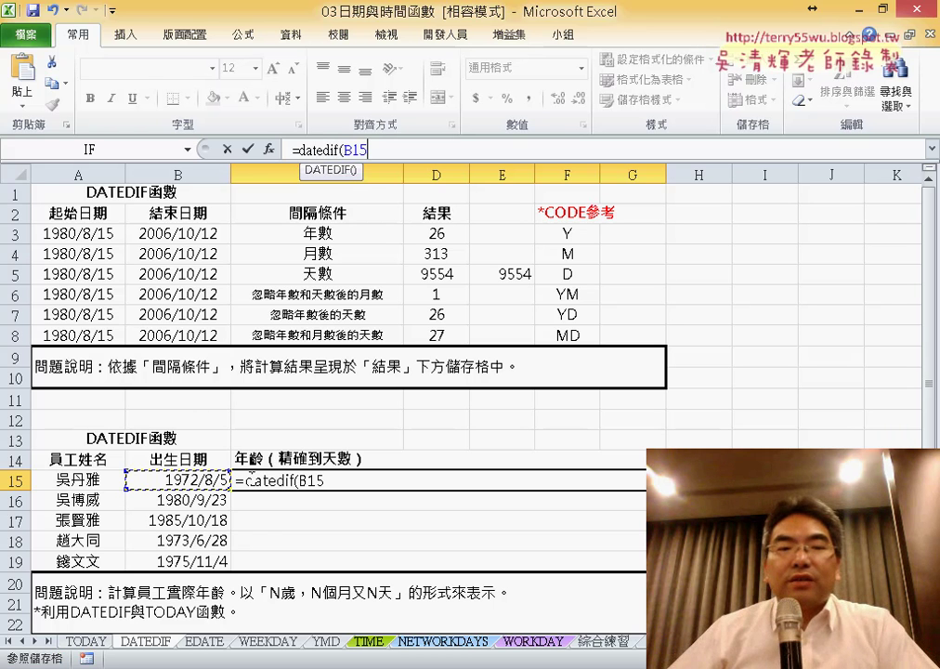
{"action": "type", "text": ","}
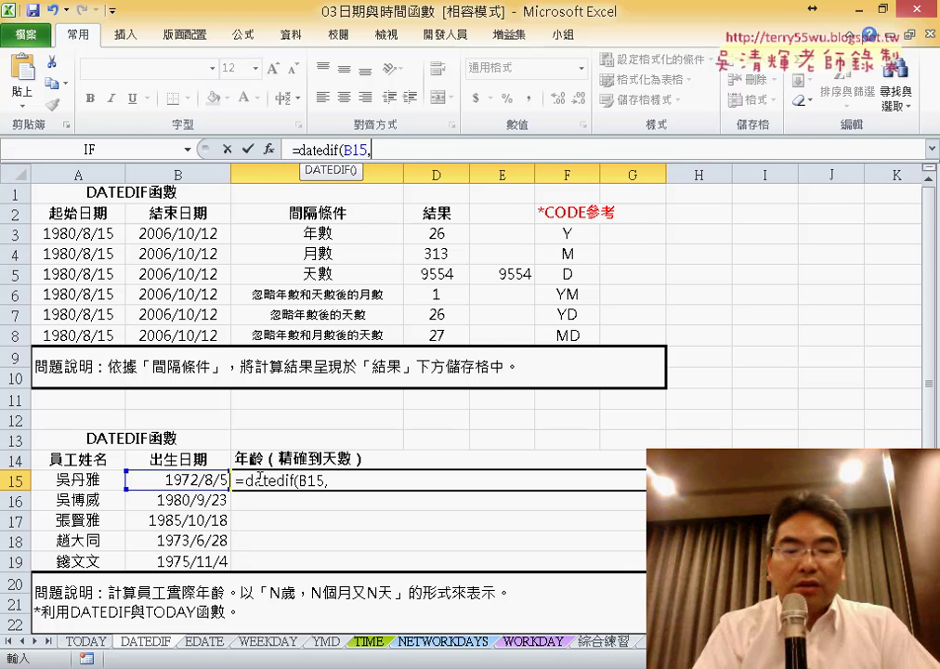
{"action": "type", "text": "ta"}
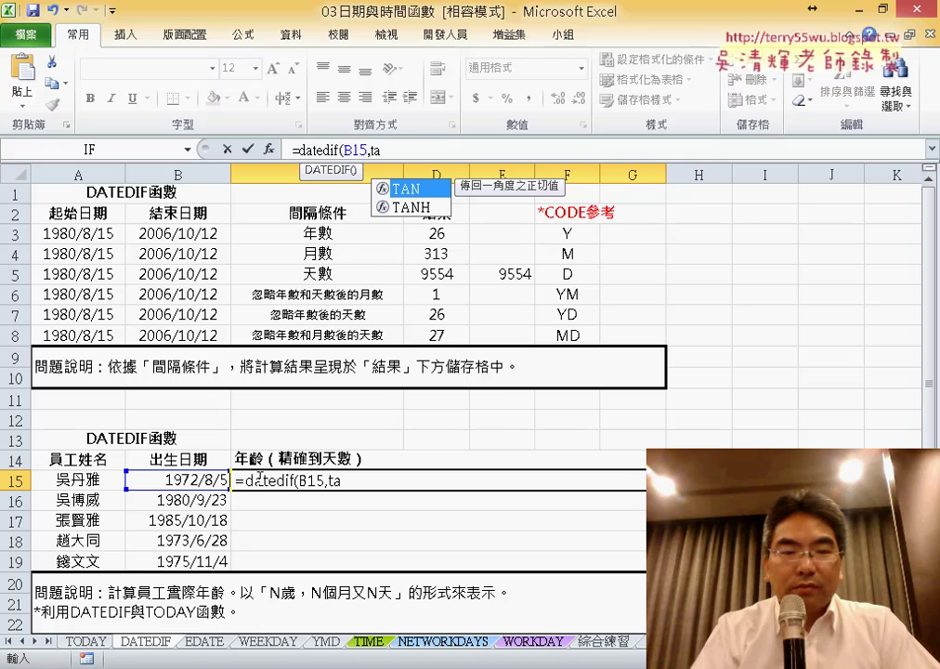
{"action": "type", "text": "\\"}
{"action": "key", "text": "BackSpace"}
{"action": "key", "text": "BackSpace"}
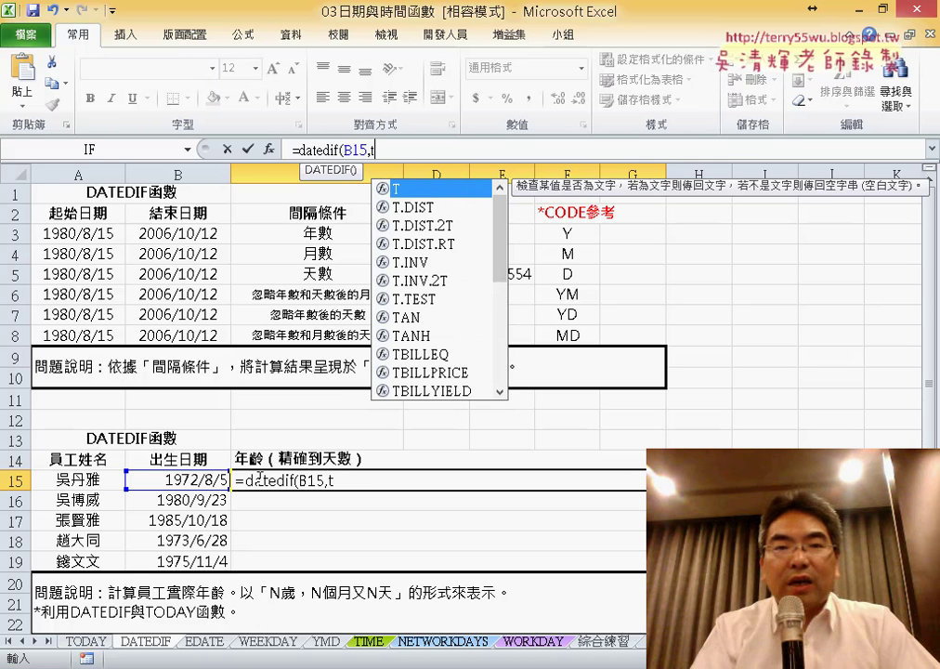
{"action": "type", "text": "oda"}
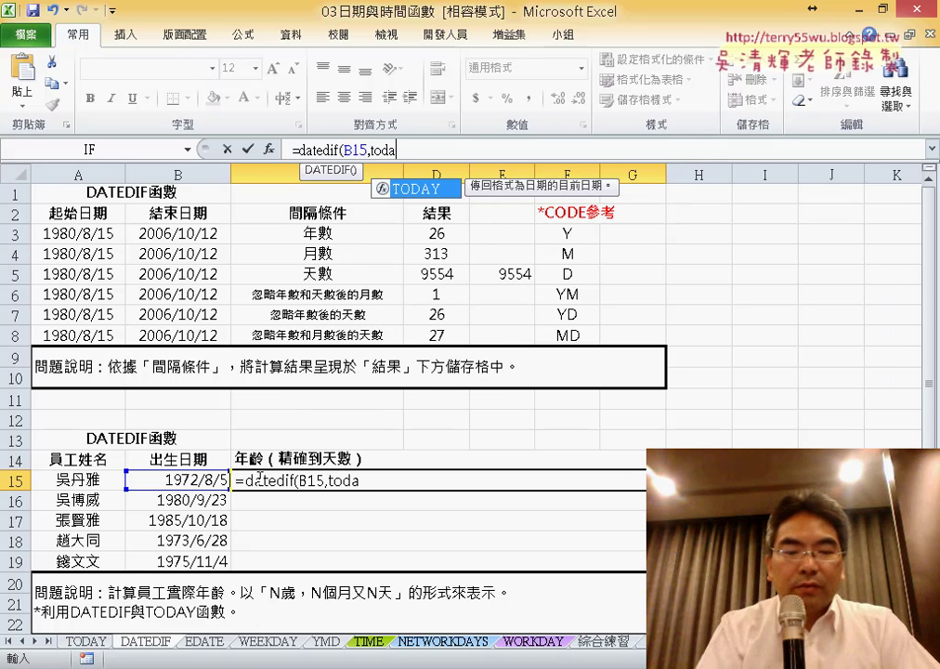
{"action": "type", "text": "y("}
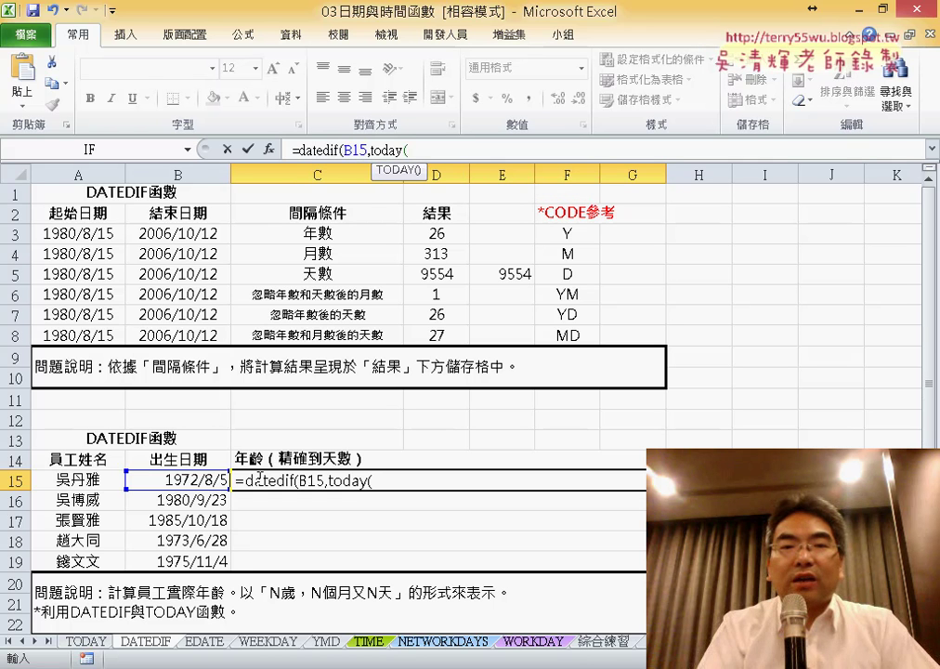
{"action": "type", "text": "),\"Y"}
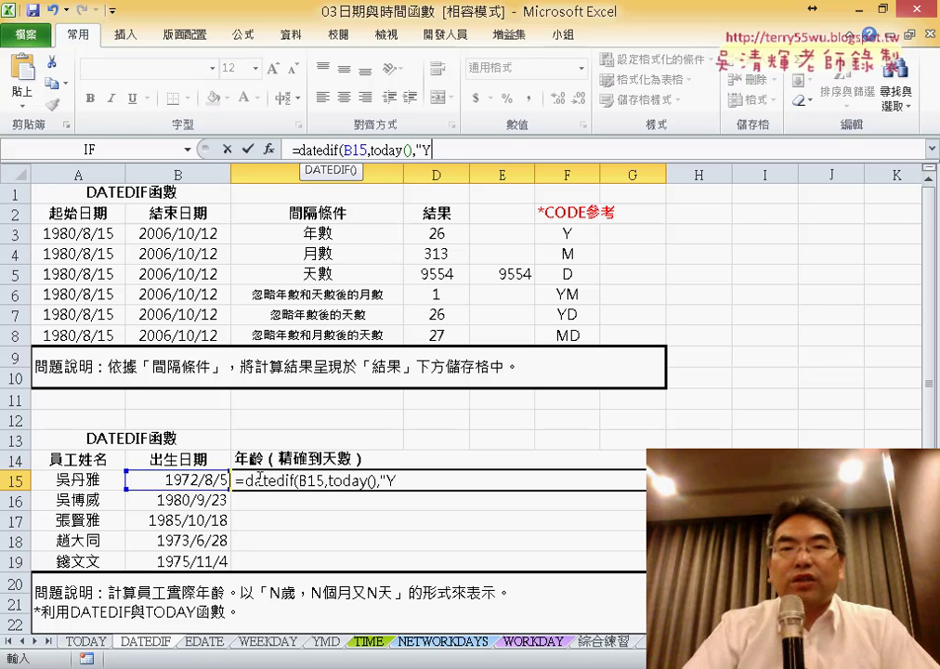
{"action": "key", "text": "Return"}
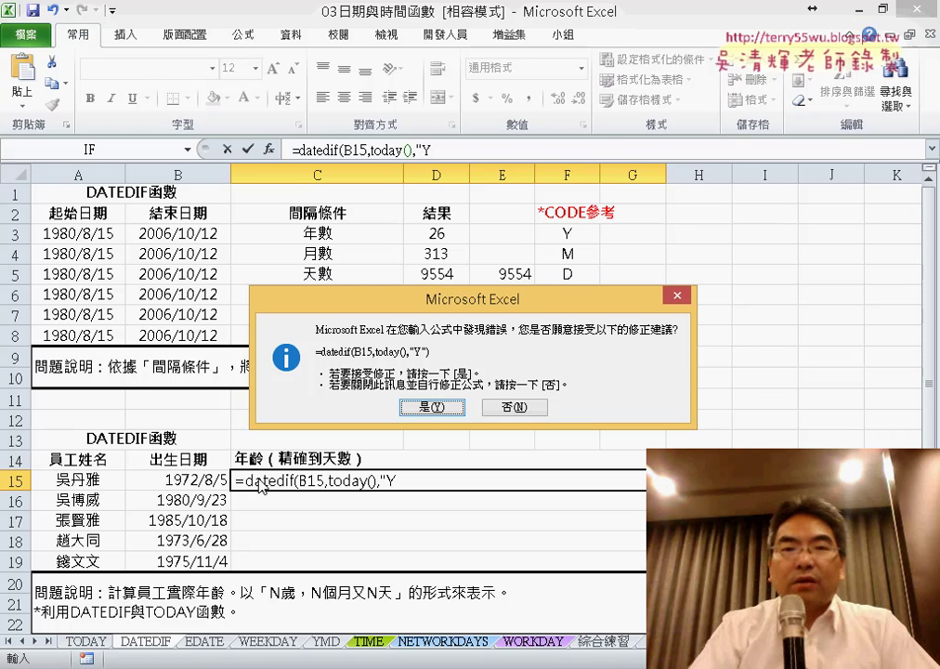
Decline the correction and finish C15 as =DATEDIF(B15,TODAY(),"Y"), showing 44
{"action": "left_click", "coordinate": [543, 420]}
{"action": "left_click", "coordinate": [449, 405]}
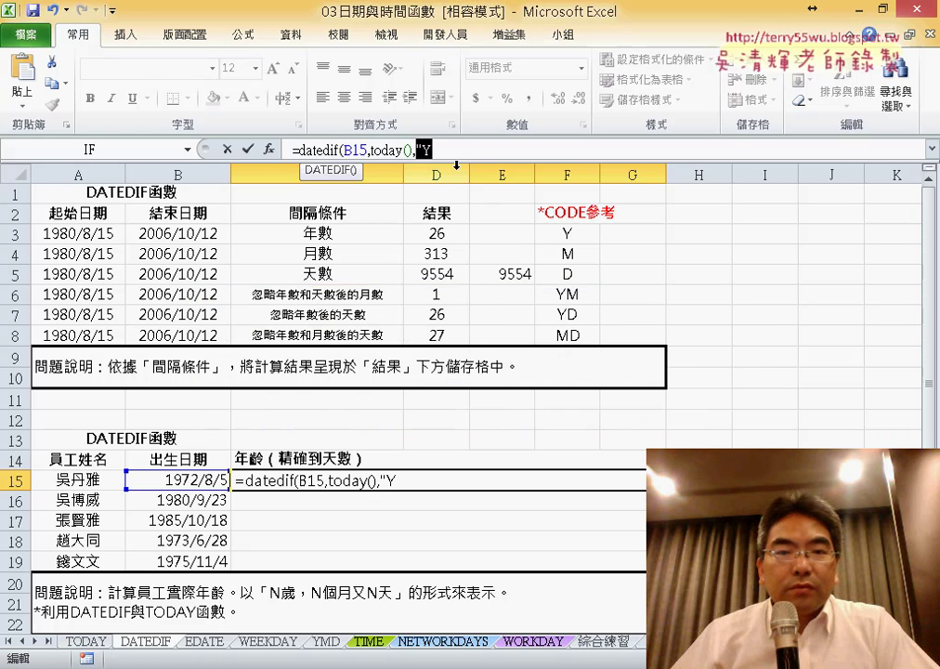
{"action": "left_click", "coordinate": [484, 152]}
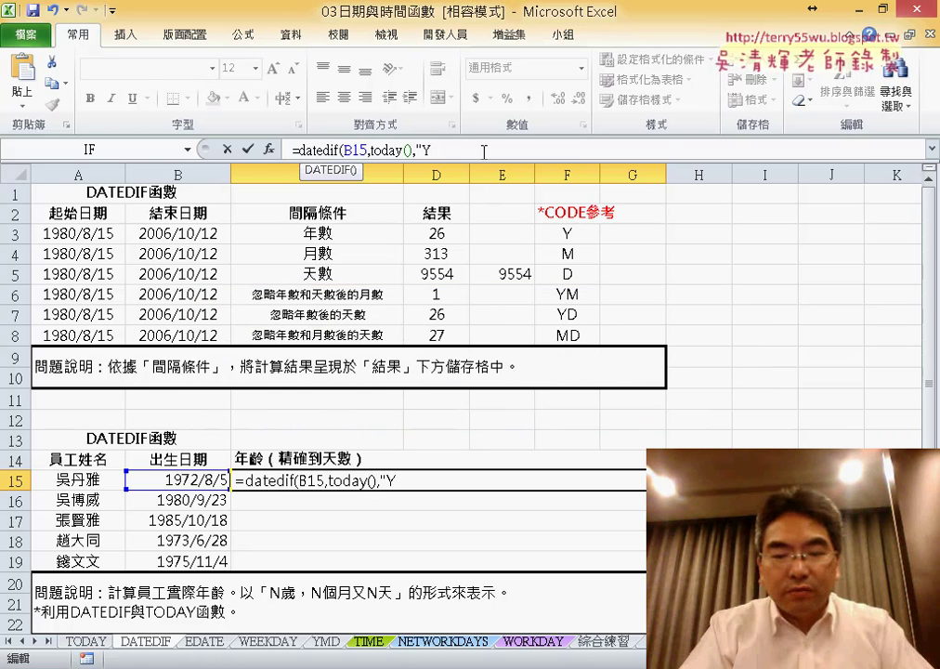
{"action": "type", "text": "\")"}
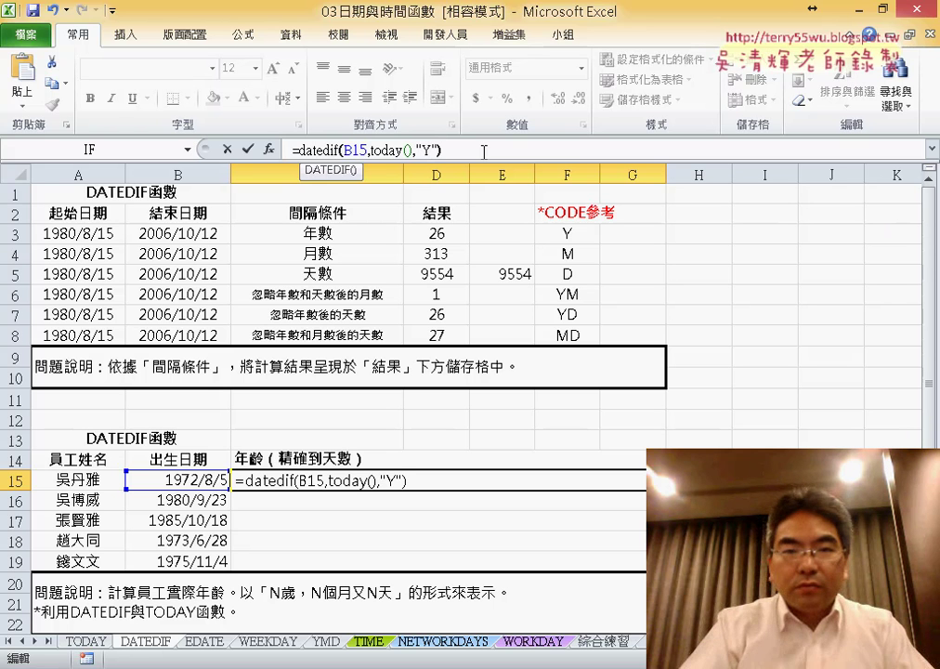
{"action": "left_click", "coordinate": [248, 149]}
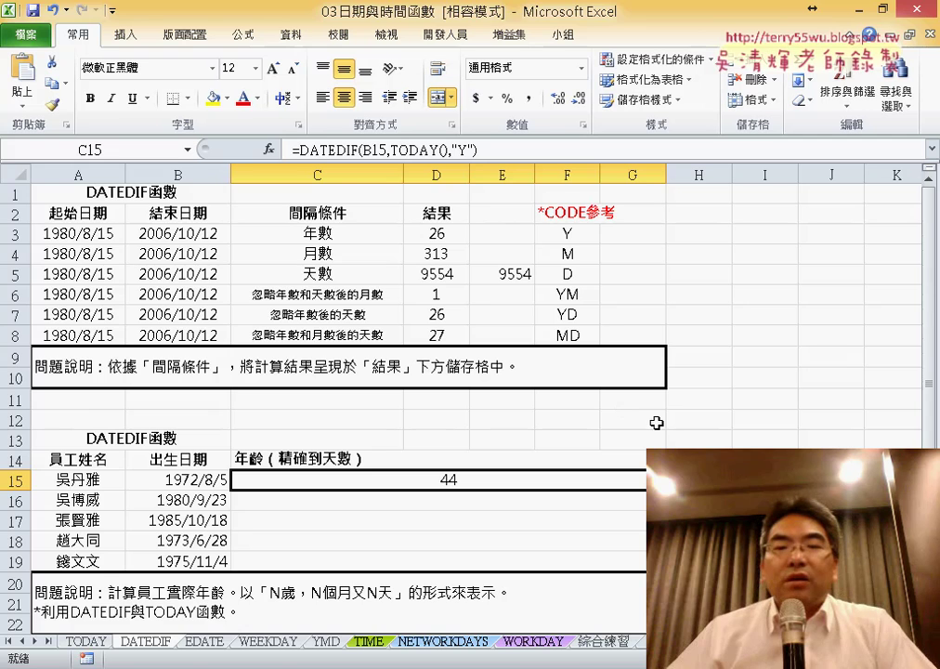
{"action": "scroll", "coordinate": [676, 424], "scroll_direction": "down", "scroll_amount": 2}
{"action": "scroll", "coordinate": [678, 423], "scroll_direction": "down", "scroll_amount": 1}
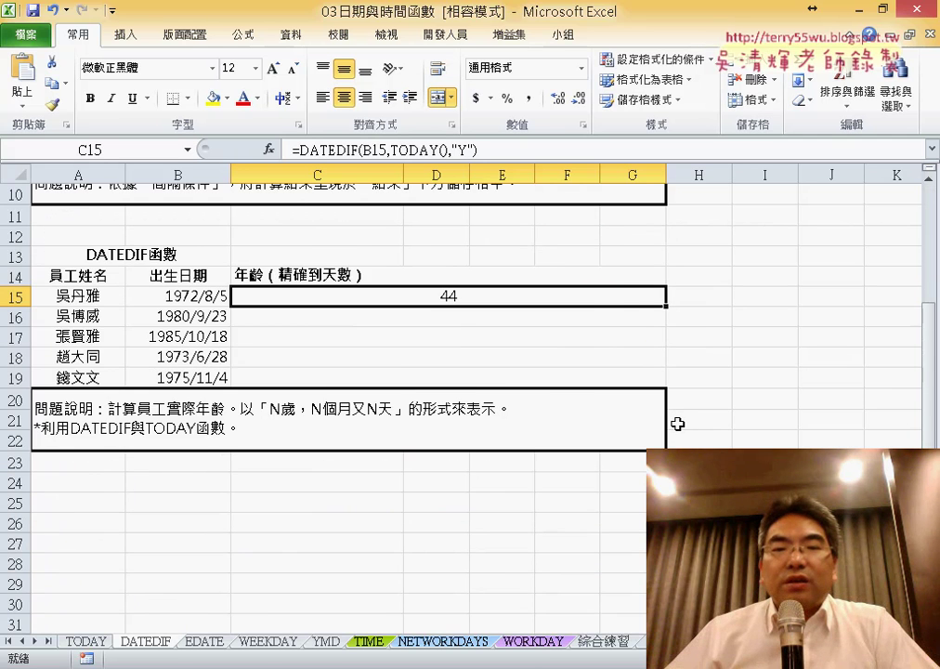
{"action": "scroll", "coordinate": [462, 372], "scroll_direction": "up", "scroll_amount": 2}
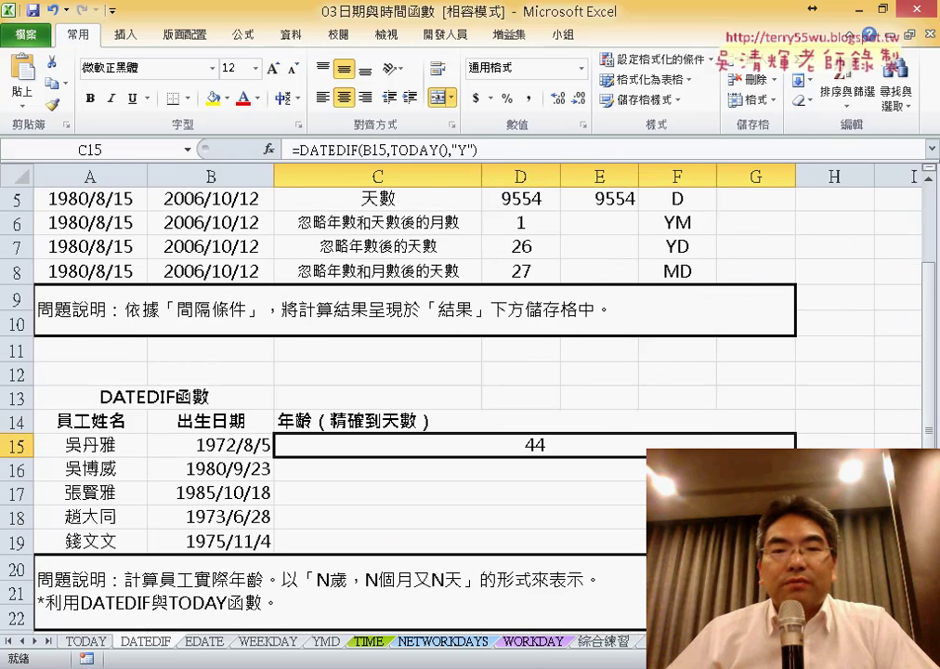
{"action": "scroll", "coordinate": [462, 371], "scroll_direction": "up", "scroll_amount": 2}
{"action": "scroll", "coordinate": [465, 400], "scroll_direction": "down", "scroll_amount": 2}
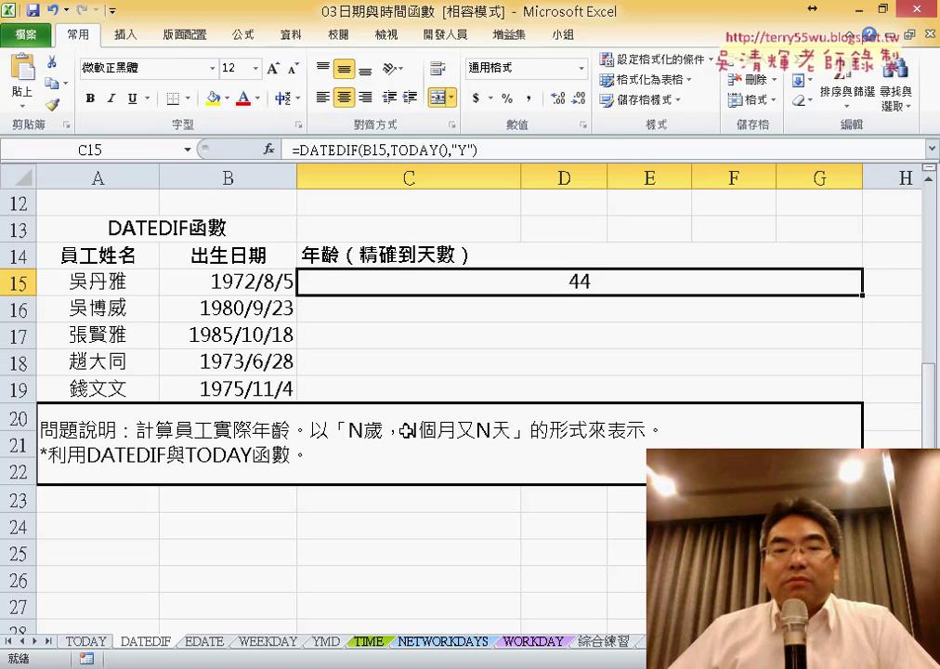
Copy the wording 歲，N個月又N天 from the A20 note and reopen C15's formula
{"action": "left_click", "coordinate": [370, 430]}
{"action": "double_click", "coordinate": [370, 430]}
{"action": "left_click_drag", "start_coordinate": [364, 430], "coordinate": [510, 430]}
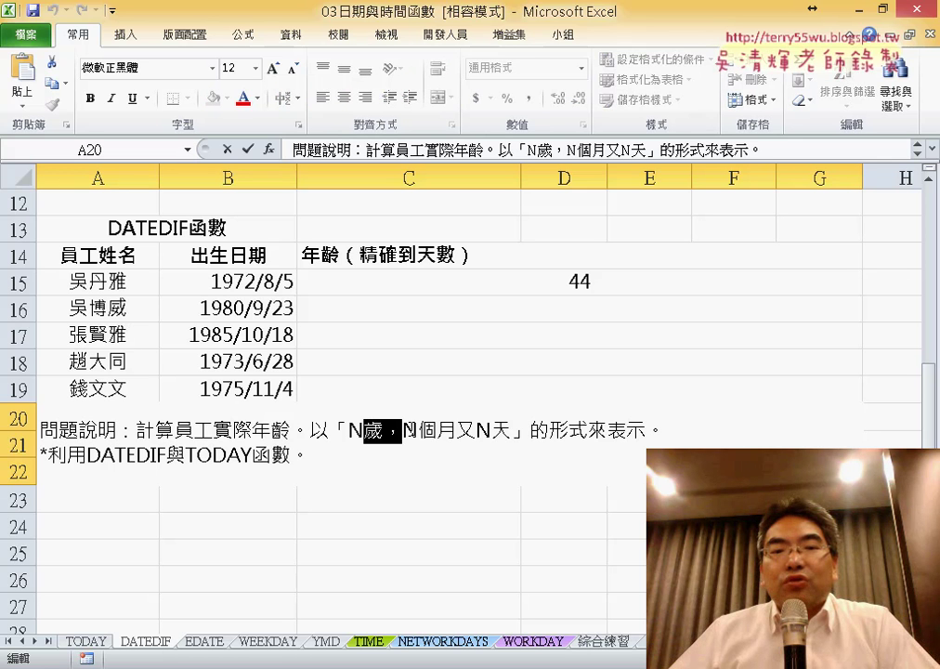
{"action": "right_click", "coordinate": [466, 430]}
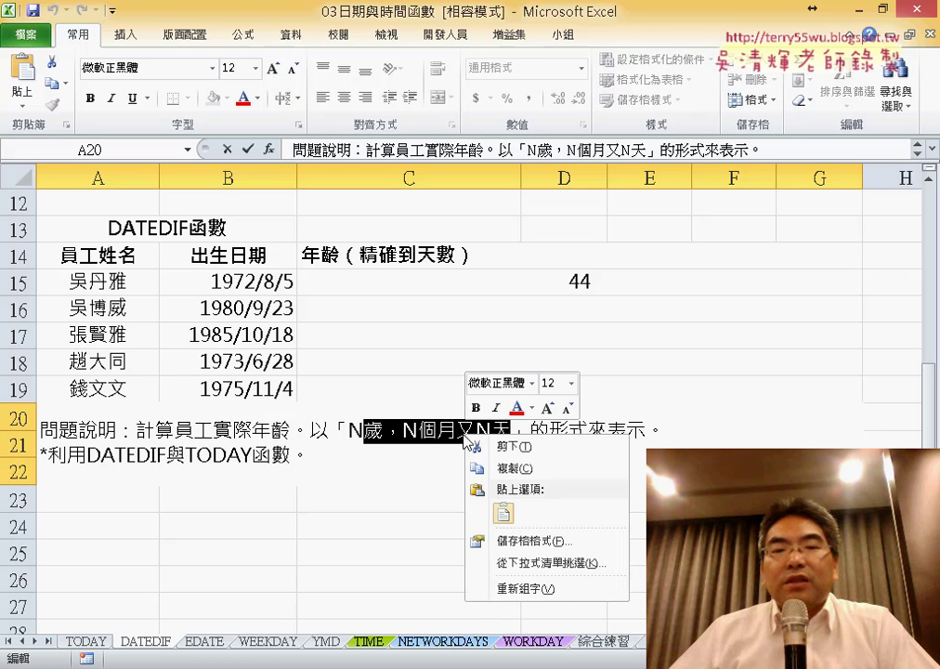
{"action": "left_click", "coordinate": [507, 469]}
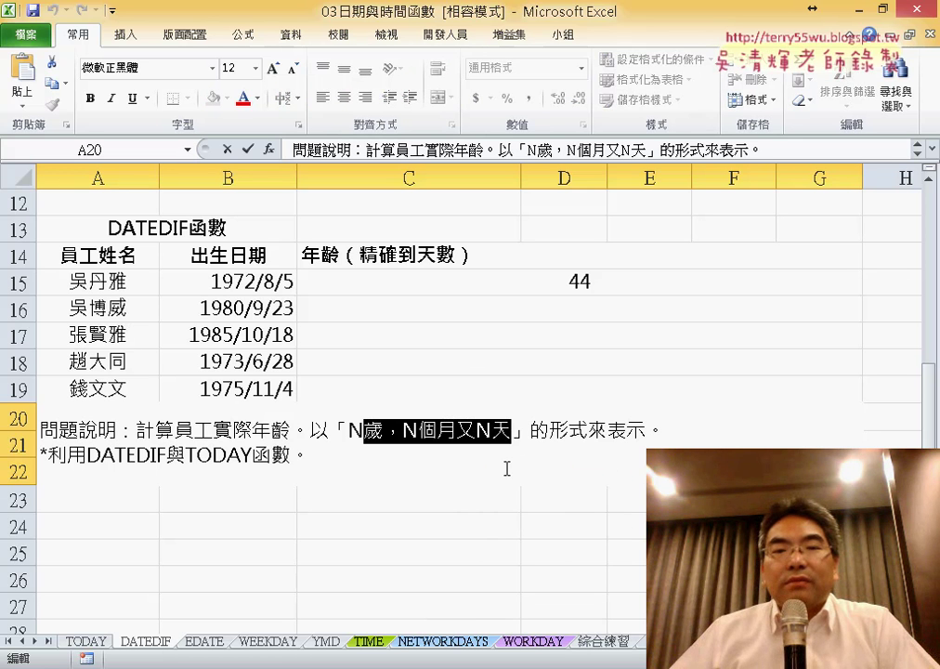
{"action": "left_click", "coordinate": [581, 281]}
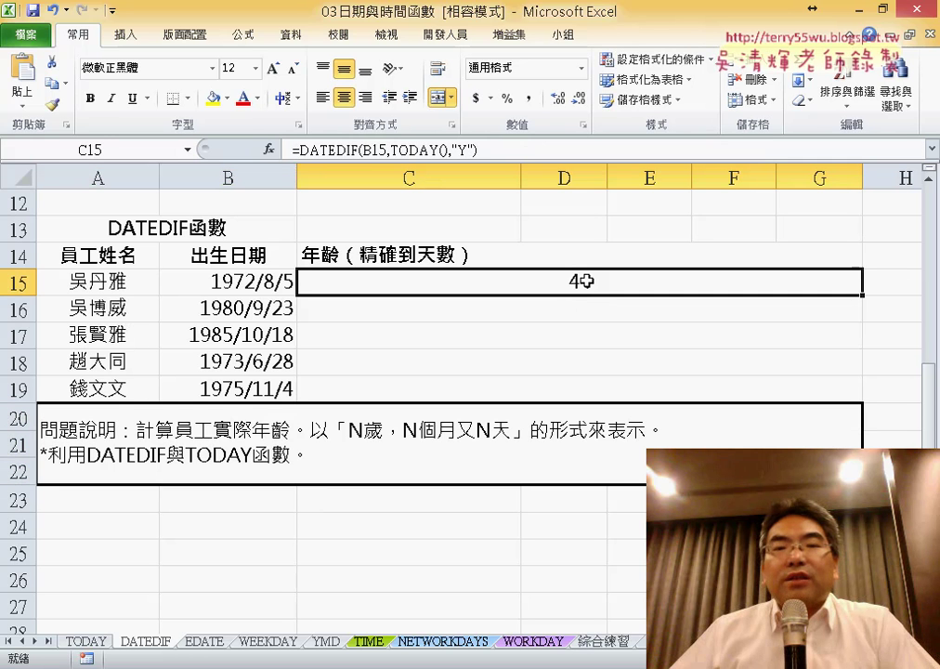
{"action": "left_click", "coordinate": [529, 148]}
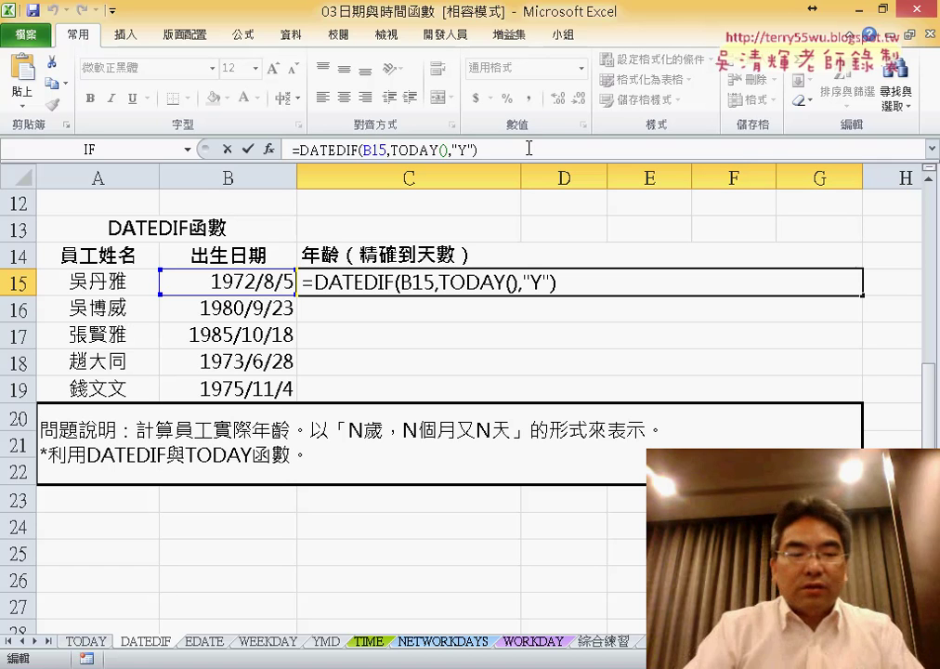
Append &"歲，N個月又N天" to C15's formula so it displays 44歲，N個月又N天
{"action": "type", "text": "&"}
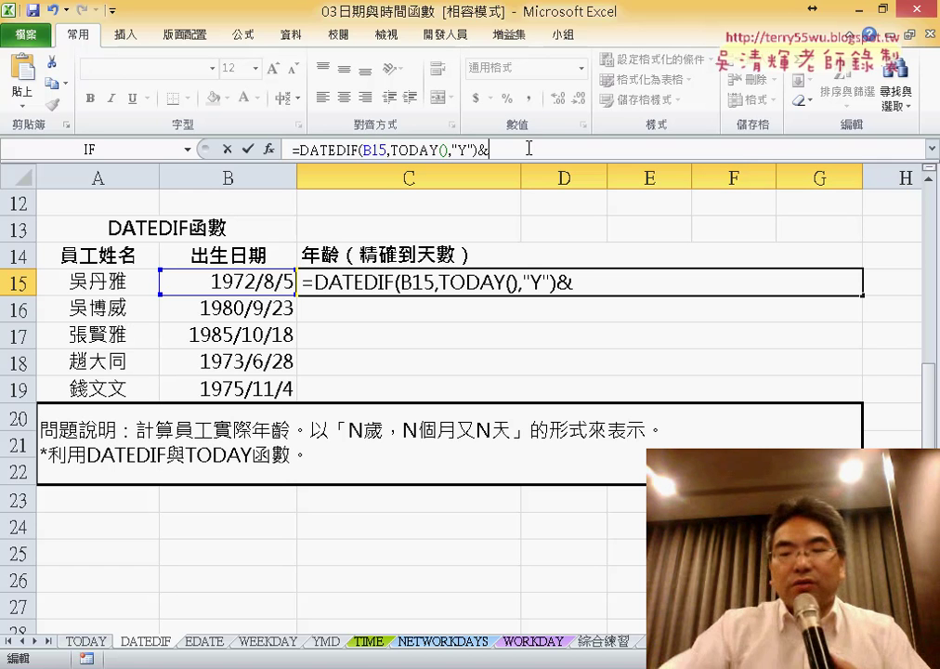
{"action": "type", "text": "\""}
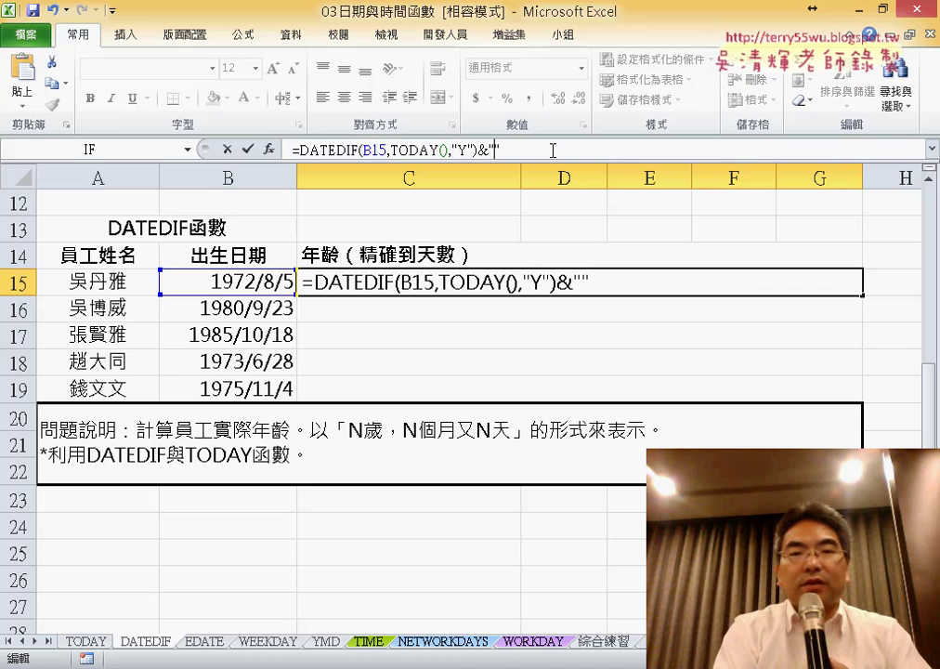
{"action": "type", "text": "歲，N個月又N天"}
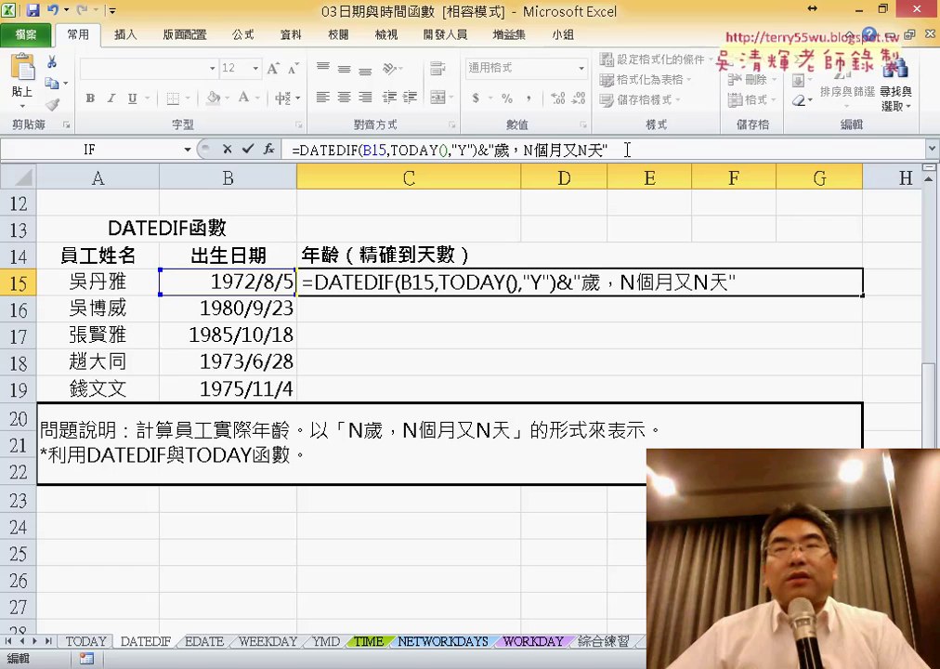
{"action": "left_click", "coordinate": [249, 149]}
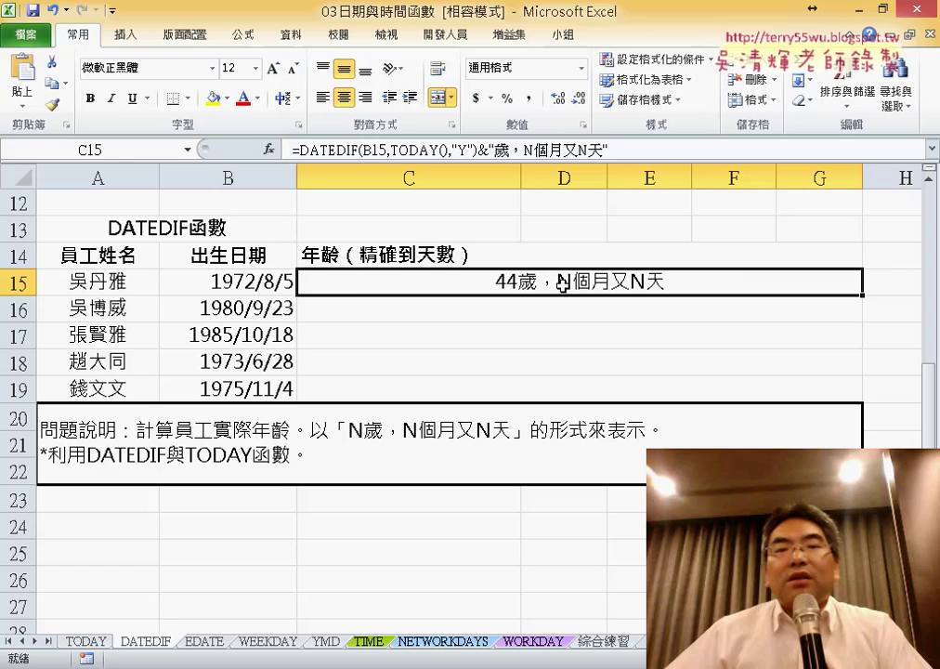
Highlight =DATEDIF(B15,TODAY(),"Y") in C15's formula to explain the year-count part
{"action": "left_click_drag", "start_coordinate": [300, 149], "coordinate": [472, 152]}
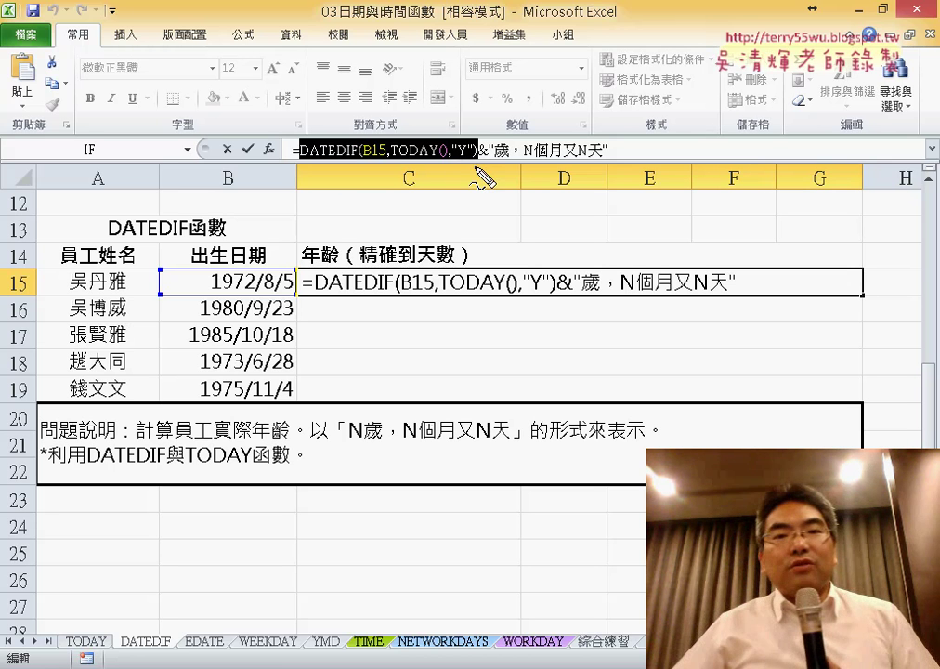
{"action": "left_click_drag", "start_coordinate": [479, 170], "coordinate": [299, 171]}
{"action": "mouse_move", "coordinate": [384, 165]}
{"action": "left_mouse_down"}
{"action": "mouse_move", "coordinate": [510, 97]}
{"action": "mouse_move", "coordinate": [531, 132]}
{"action": "left_mouse_up"}
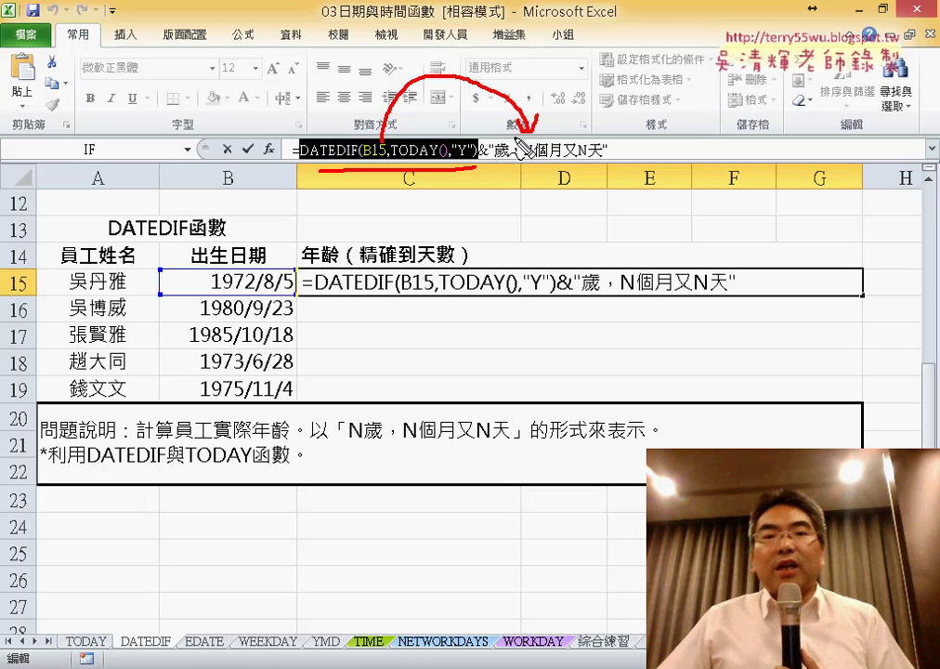
{"action": "left_click_drag", "start_coordinate": [528, 147], "coordinate": [537, 176]}
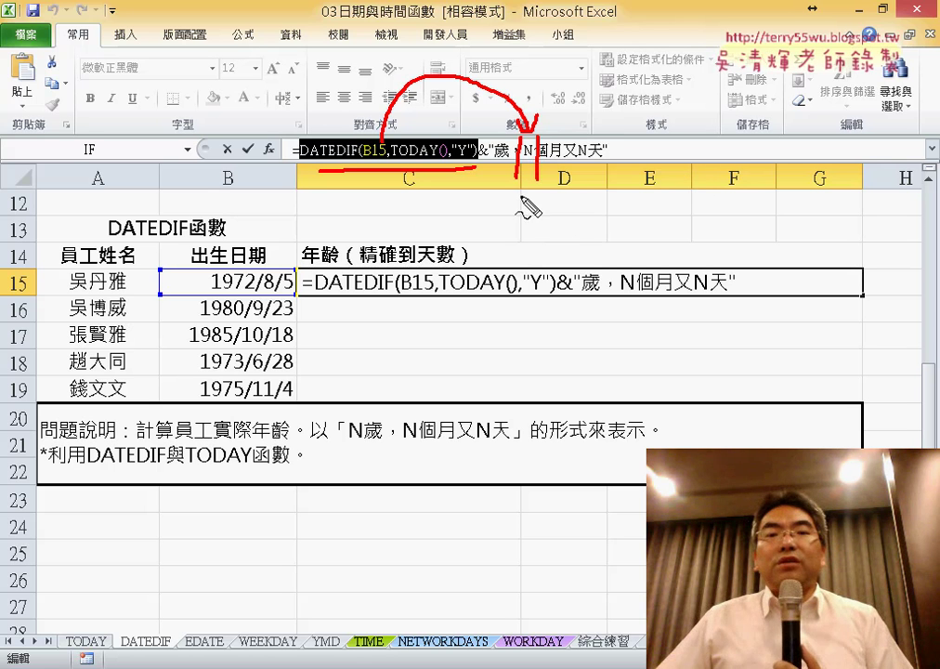
{"action": "mouse_move", "coordinate": [513, 177]}
{"action": "left_mouse_down"}
{"action": "mouse_move", "coordinate": [511, 199]}
{"action": "mouse_move", "coordinate": [541, 221]}
{"action": "mouse_move", "coordinate": [542, 195]}
{"action": "mouse_move", "coordinate": [550, 195]}
{"action": "left_mouse_up"}
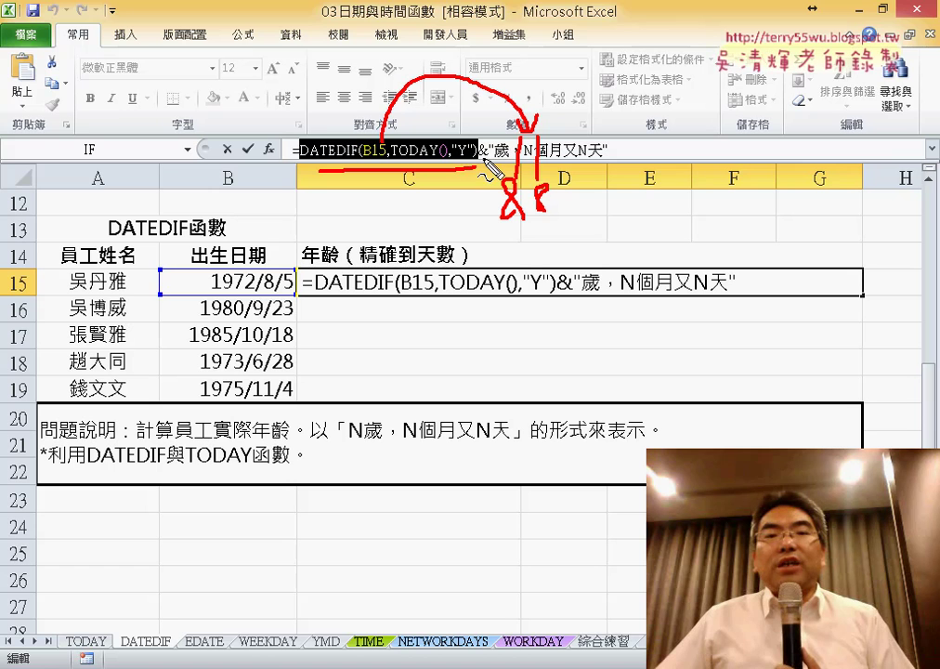
{"action": "mouse_move", "coordinate": [306, 170]}
{"action": "left_mouse_down"}
{"action": "mouse_move", "coordinate": [464, 168]}
{"action": "mouse_move", "coordinate": [502, 145]}
{"action": "left_mouse_up"}
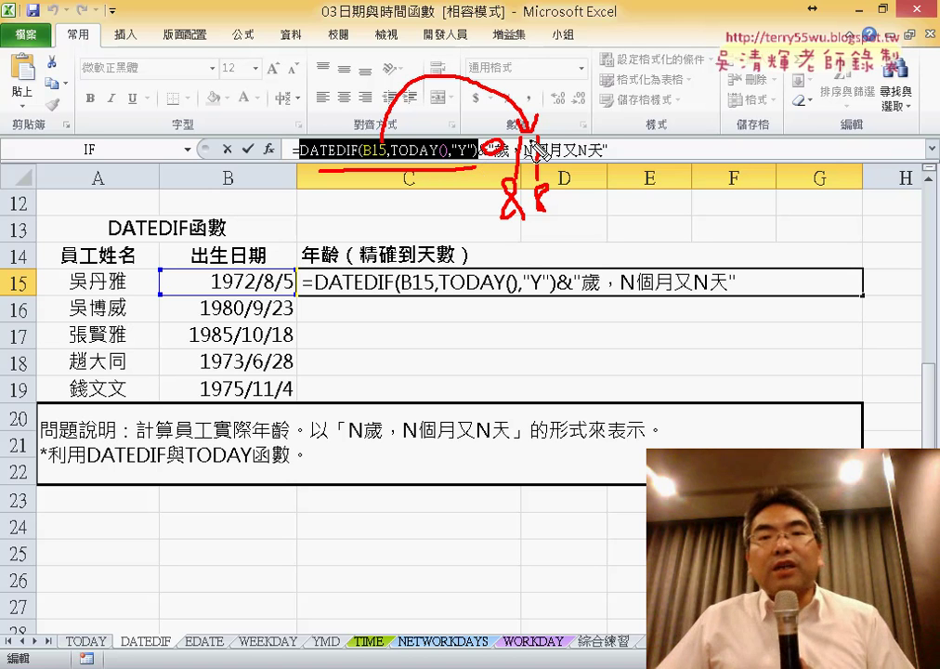
{"action": "left_click_drag", "start_coordinate": [481, 137], "coordinate": [507, 117]}
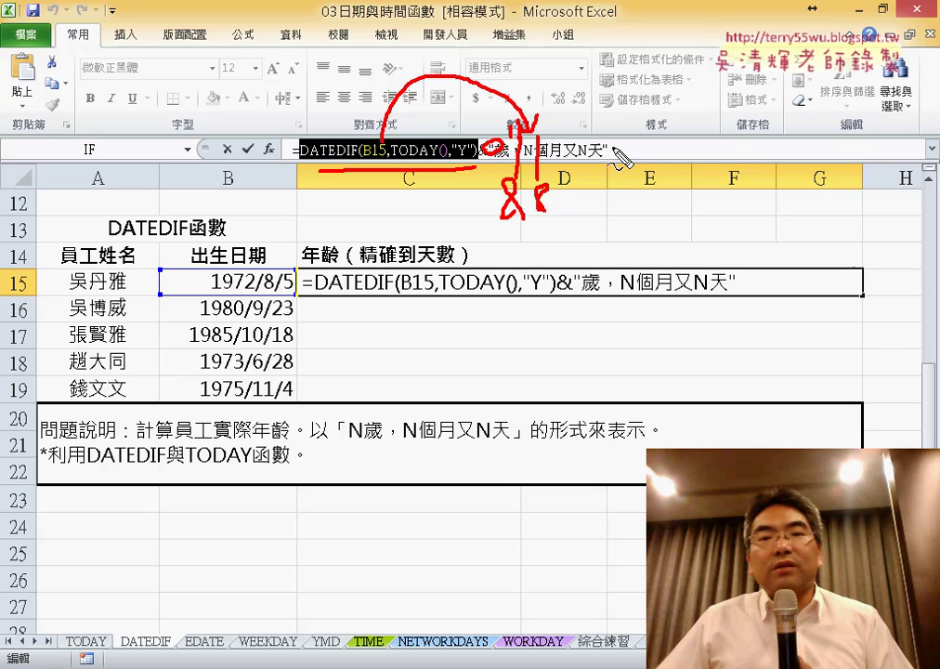
{"action": "left_click_drag", "start_coordinate": [610, 141], "coordinate": [602, 143]}
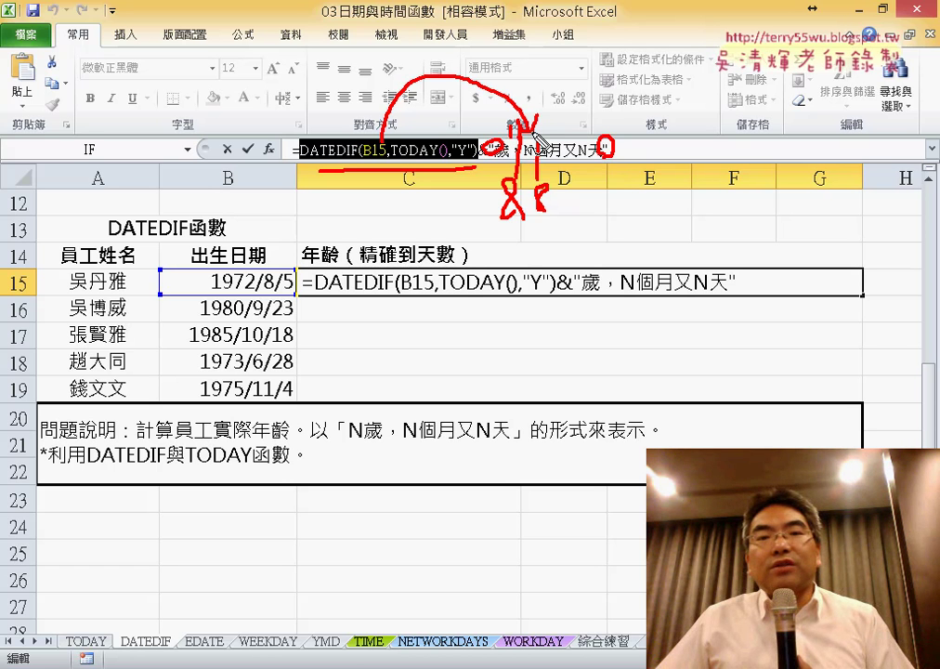
{"action": "left_click_drag", "start_coordinate": [546, 121], "coordinate": [555, 136]}
{"action": "left_click_drag", "start_coordinate": [507, 216], "coordinate": [554, 219]}
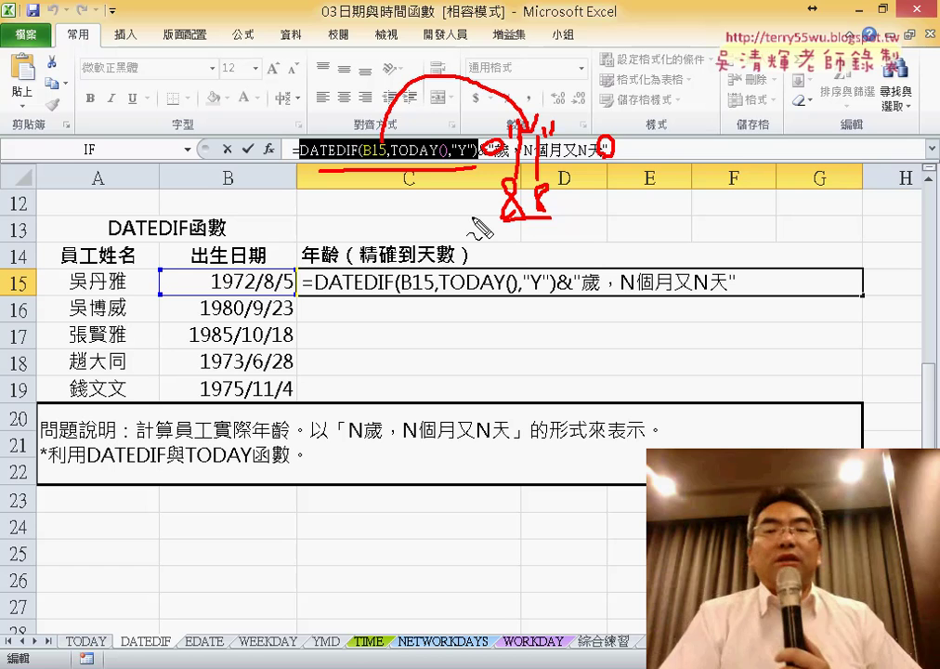
{"action": "key", "text": "Escape"}
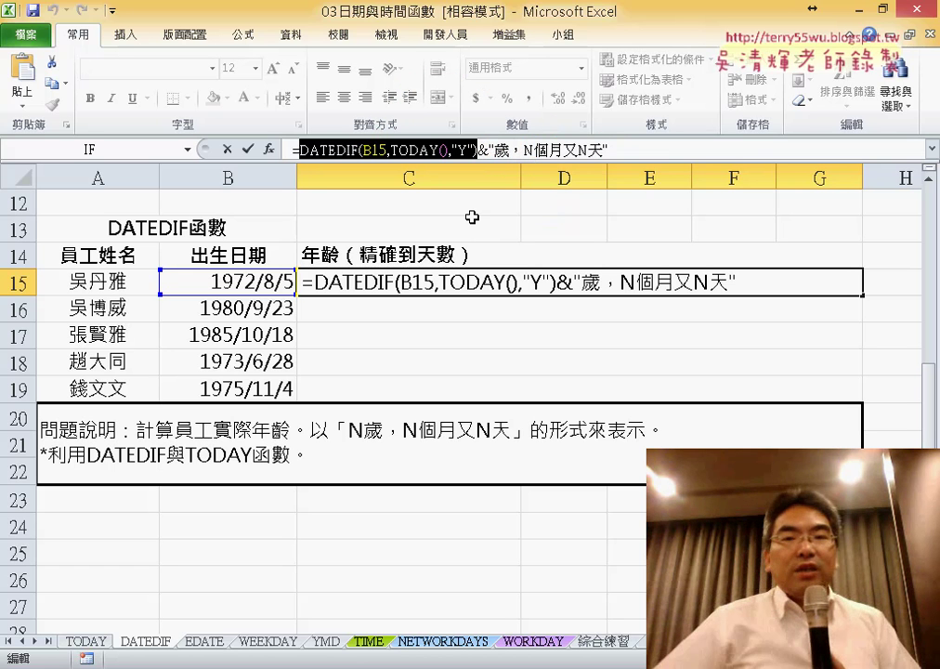
Replace the first N after 歲， with an empty "&&" slot and select the DATEDIF year expression for copying
{"action": "left_click_drag", "start_coordinate": [538, 151], "coordinate": [525, 150]}
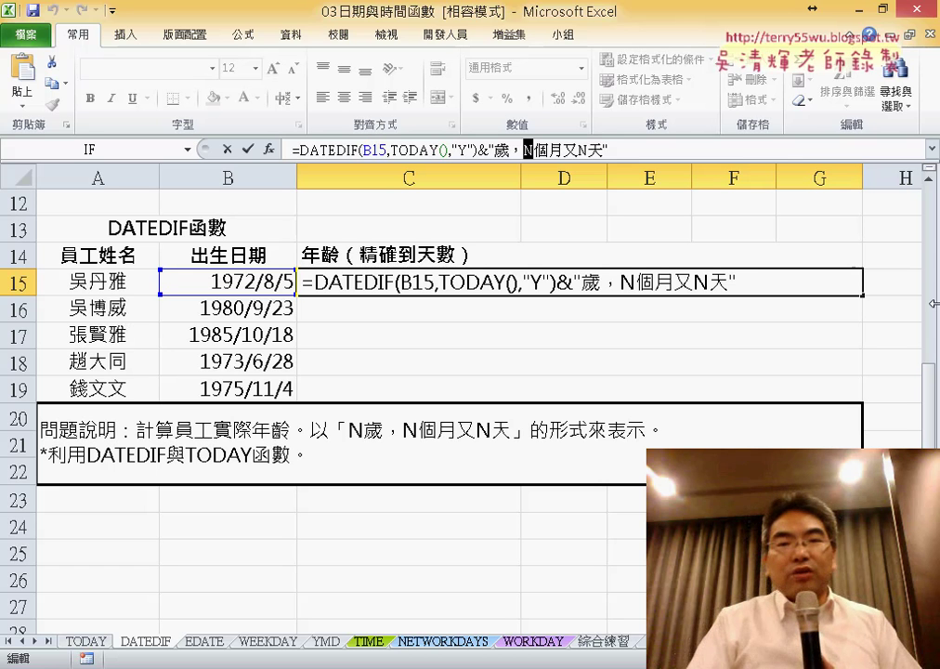
{"action": "type", "text": "\"\""}
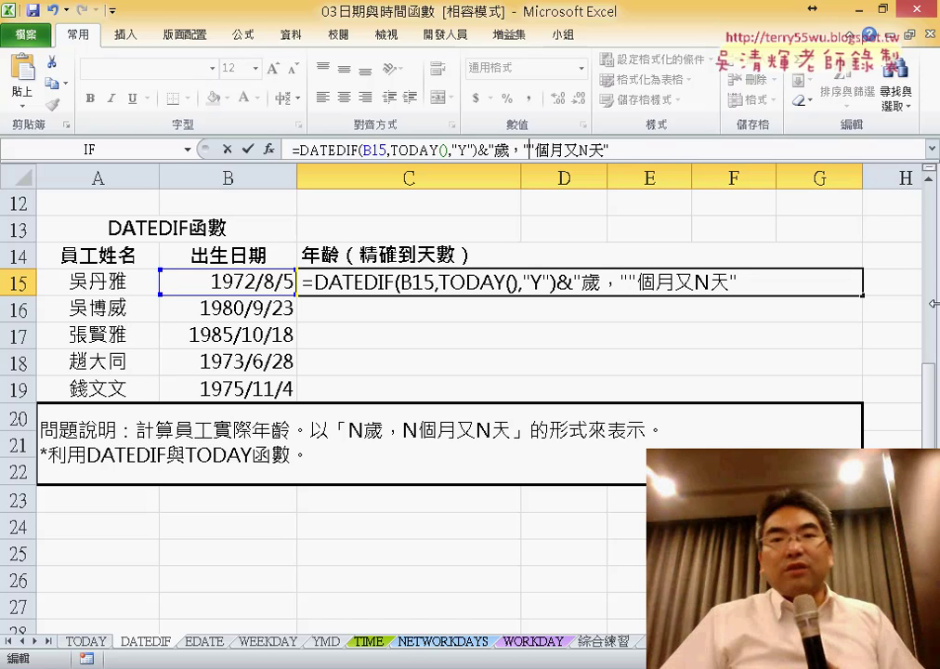
{"action": "type", "text": "&&"}
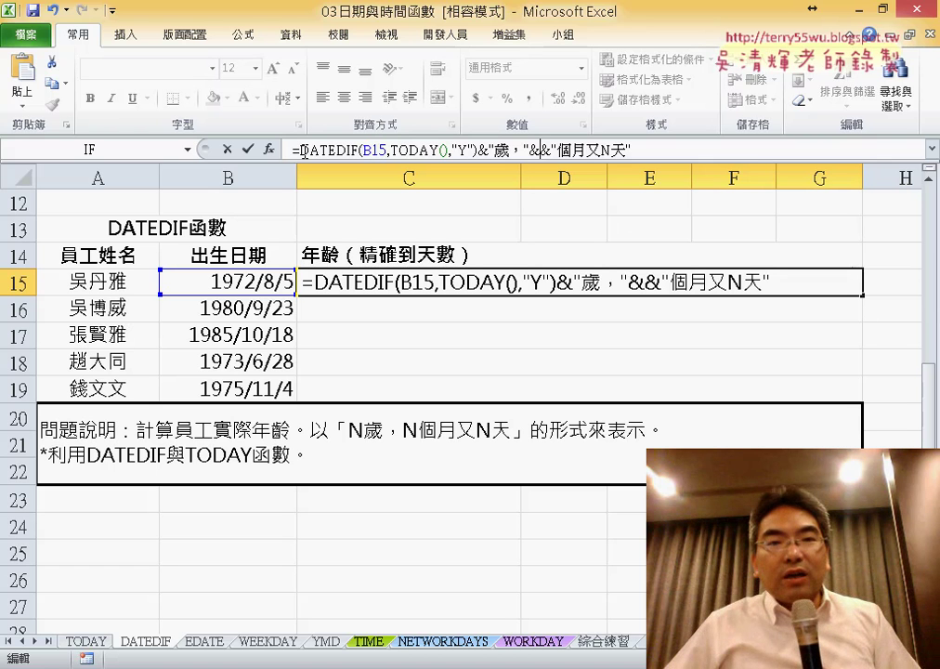
{"action": "left_click_drag", "start_coordinate": [296, 151], "coordinate": [488, 151]}
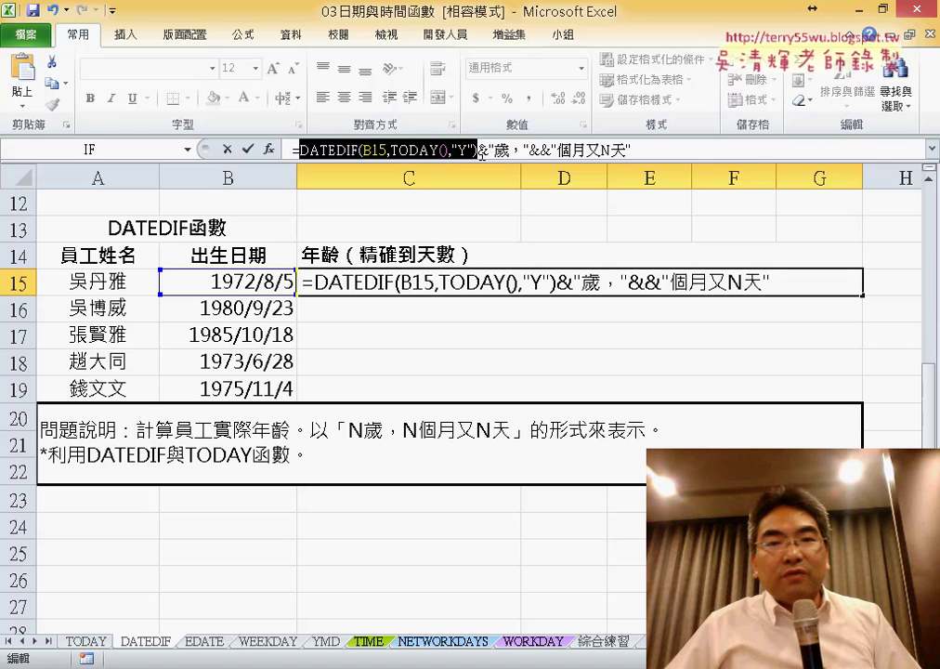
{"action": "right_click", "coordinate": [432, 152]}
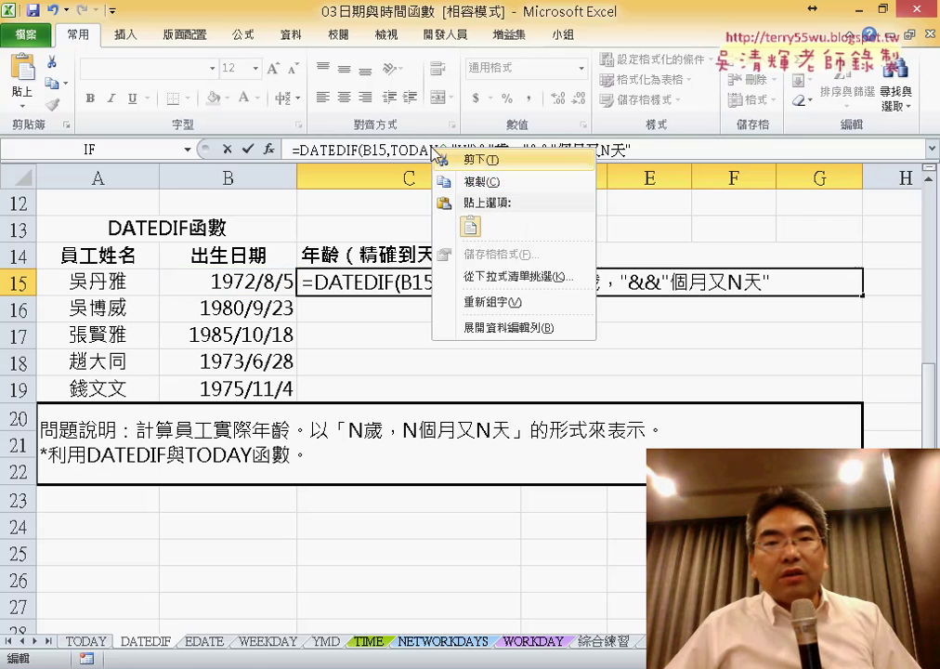
Paste the DATEDIF expression between the ampersands with unit "YM", so C15 shows 44歲，10個月又N天
{"action": "left_click", "coordinate": [488, 180]}
{"action": "left_click", "coordinate": [631, 154]}
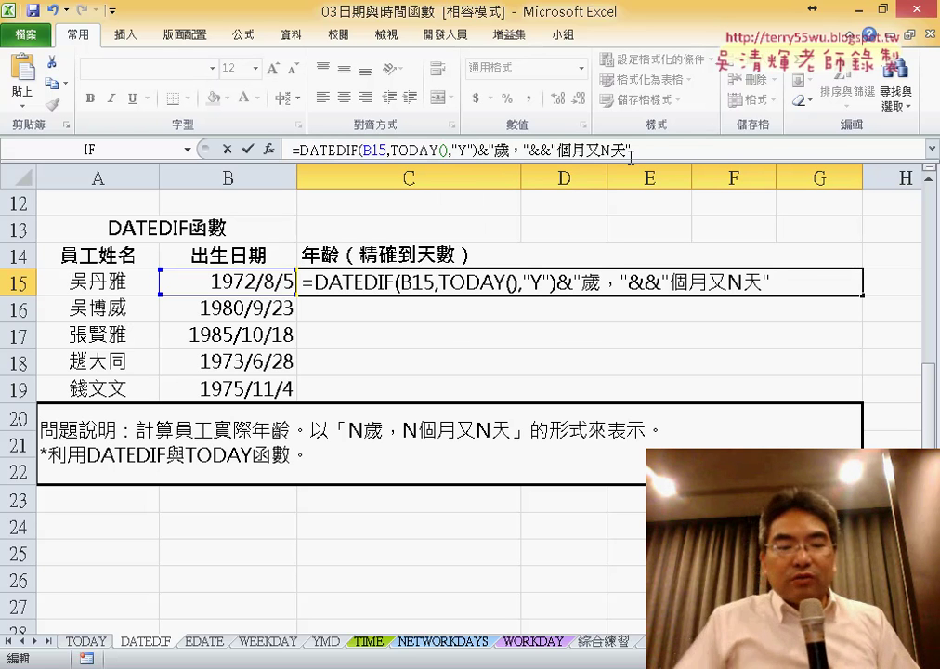
{"action": "key", "text": "ctrl+v"}
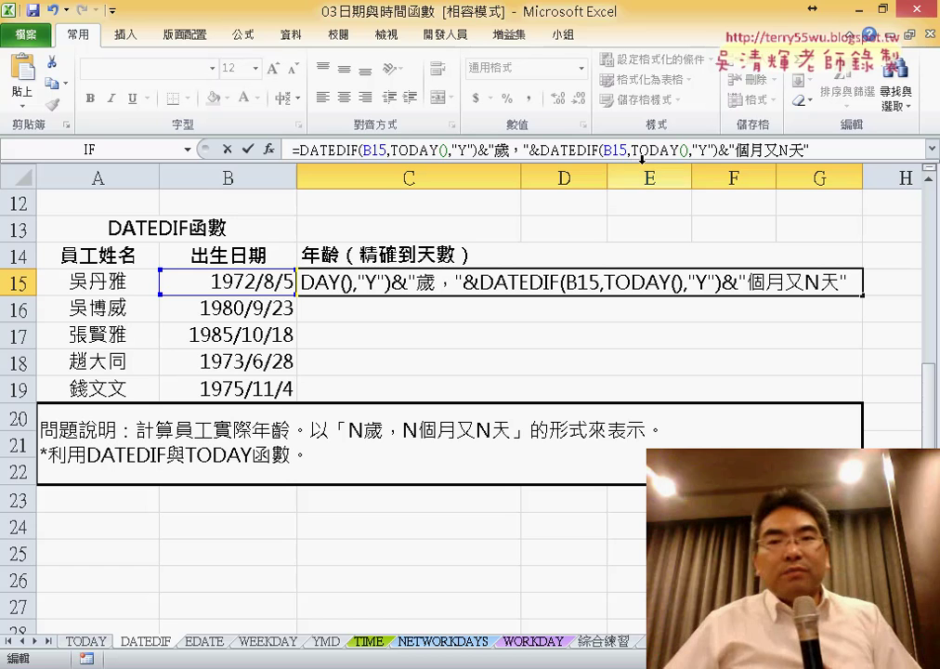
{"action": "left_click", "coordinate": [709, 150]}
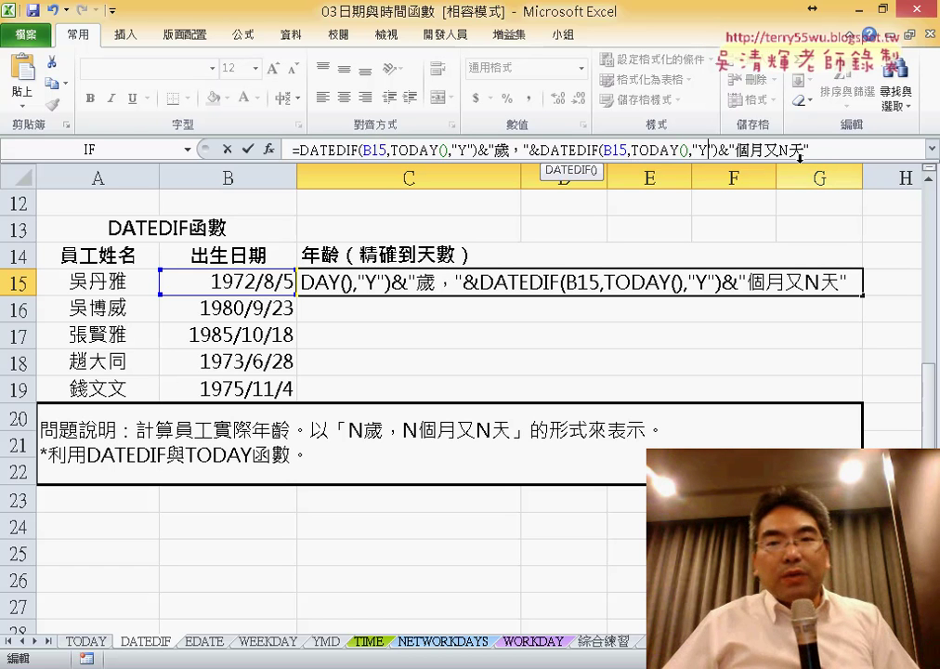
{"action": "type", "text": "M"}
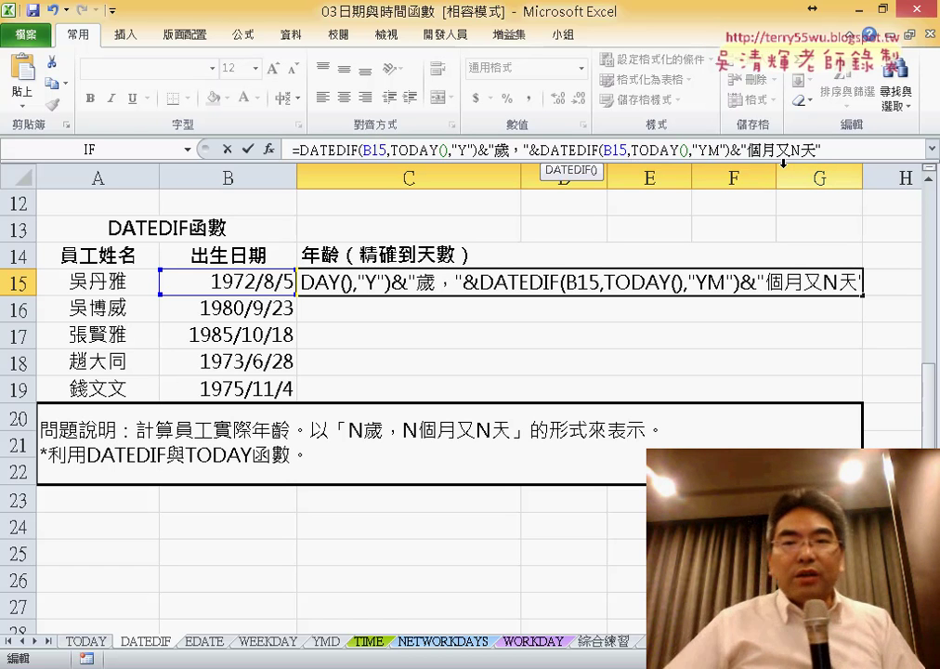
{"action": "left_click", "coordinate": [248, 150]}
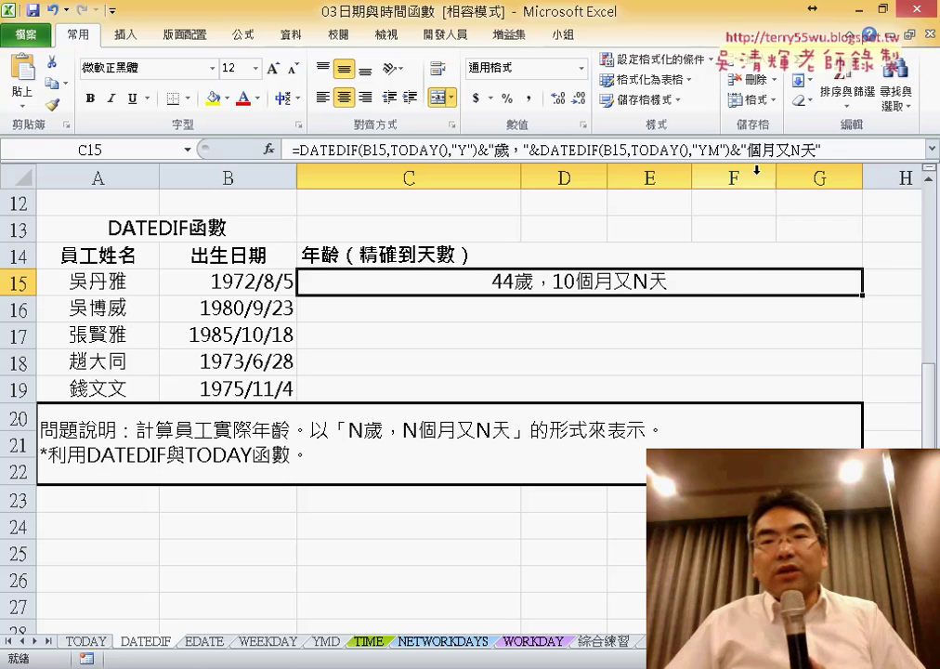
Insert DATEDIF(B15,TODAY(),"MD") before 天 so C15 displays 44歲，10個月又4天
{"action": "left_click", "coordinate": [797, 149]}
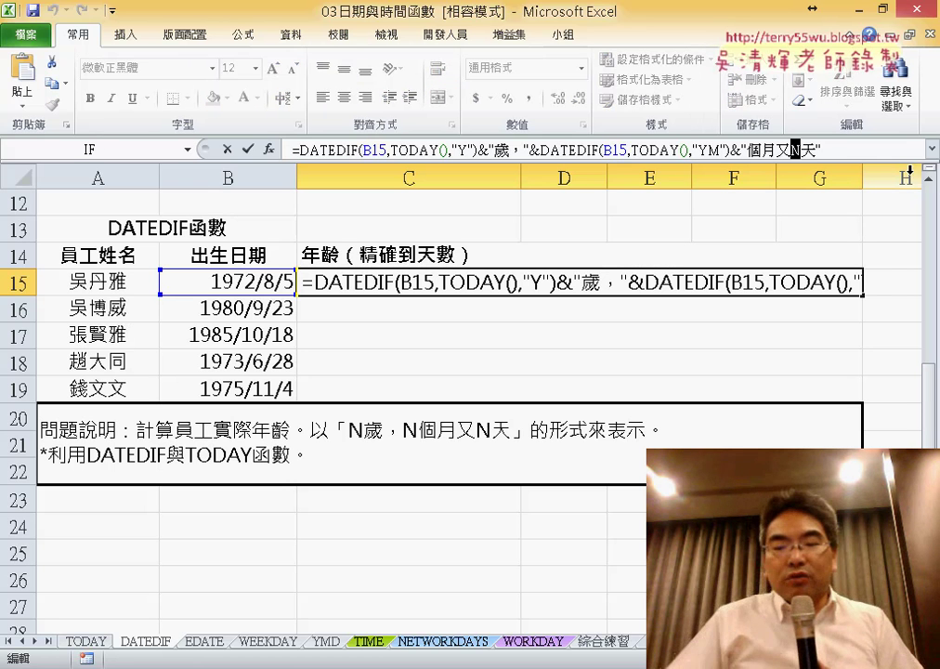
{"action": "type", "text": "\"個月又\""}
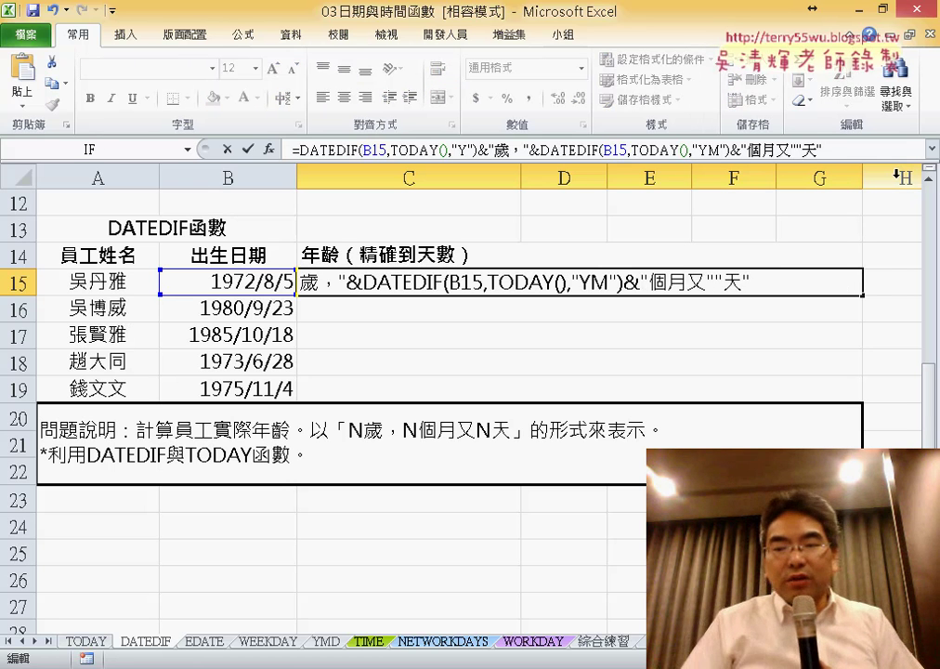
{"action": "type", "text": "&"}
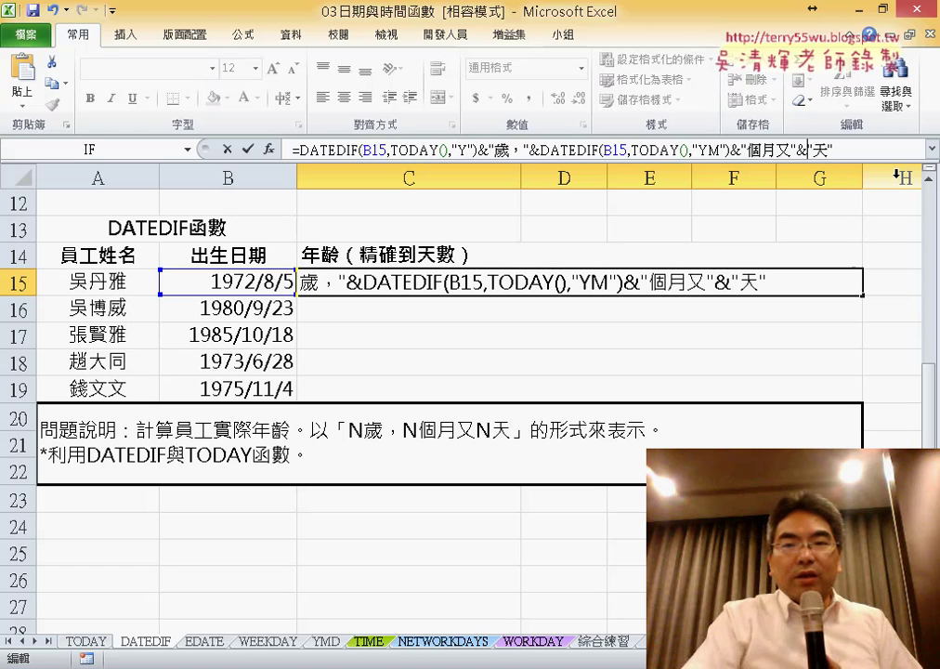
{"action": "type", "text": "&"}
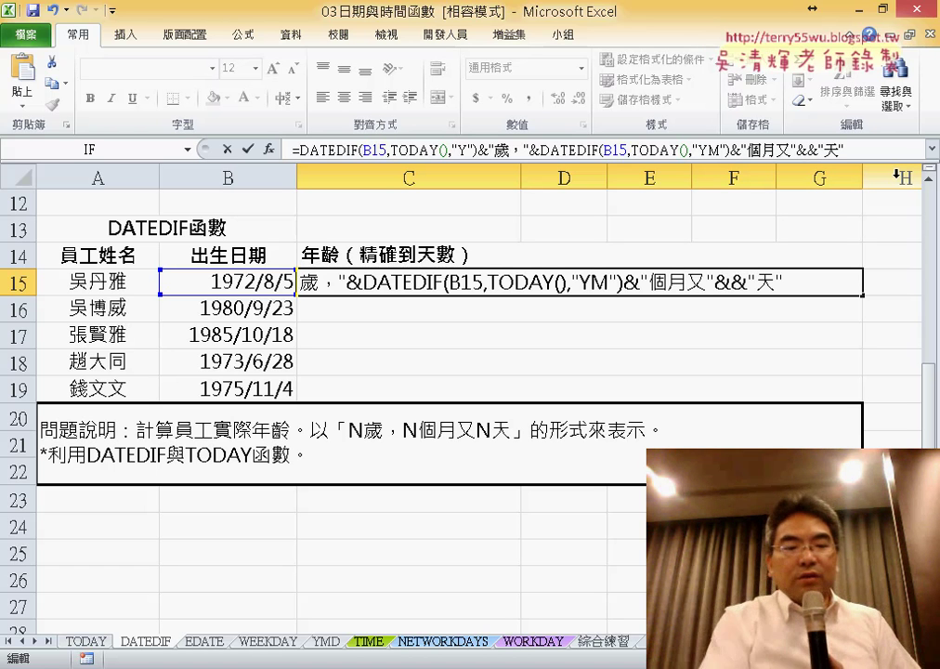
{"action": "key", "text": "ctrl+v"}
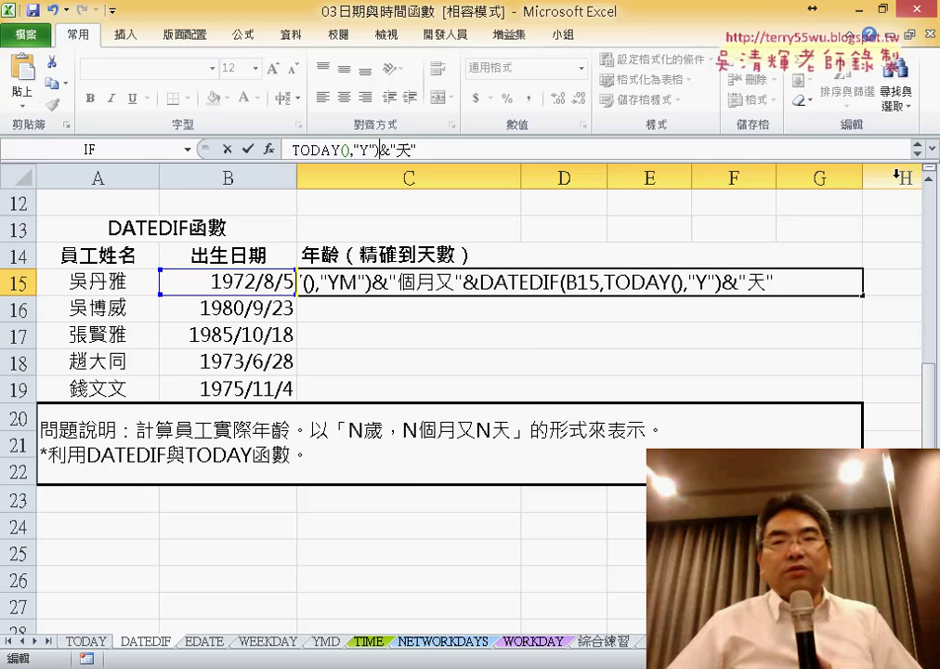
{"action": "left_click", "coordinate": [932, 152]}
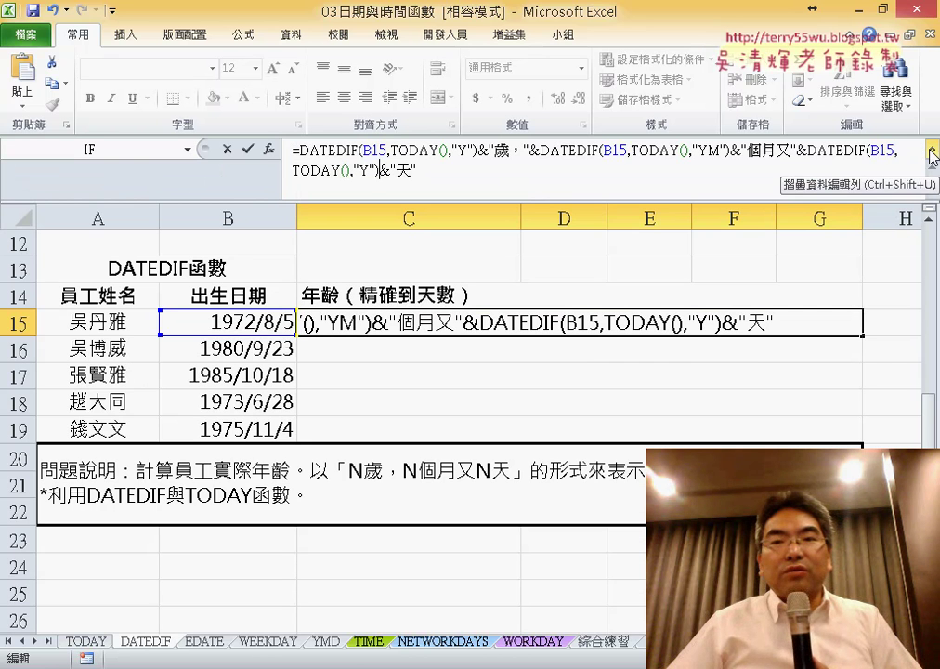
{"action": "double_click", "coordinate": [364, 169]}
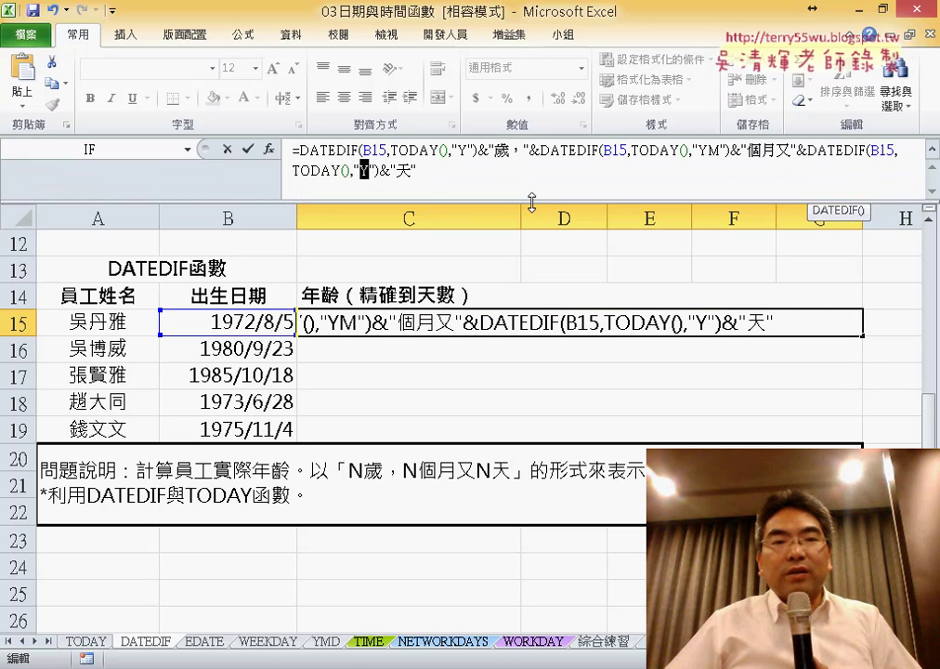
{"action": "type", "text": "M"}
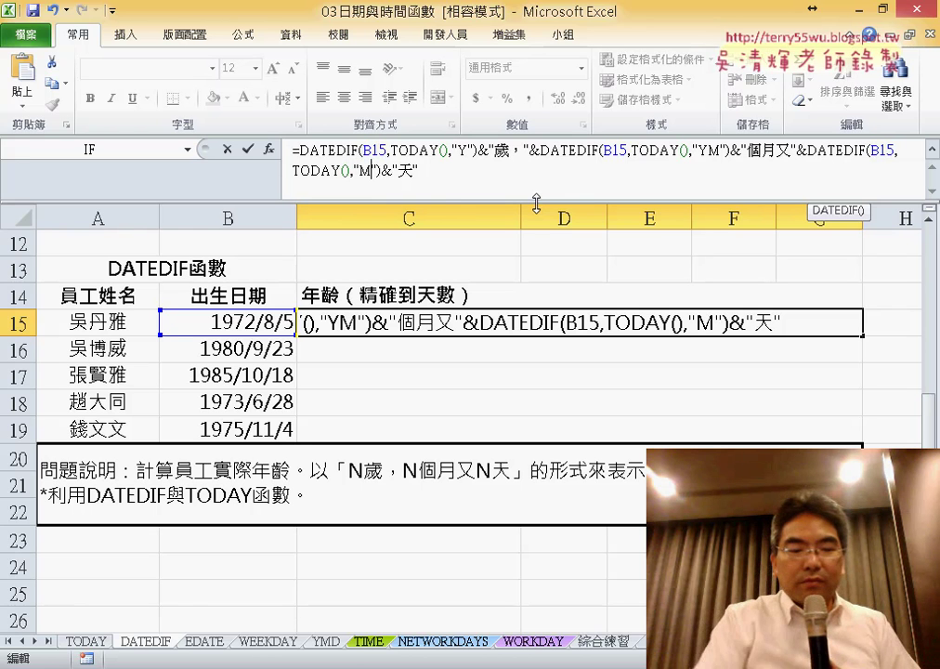
{"action": "type", "text": "D"}
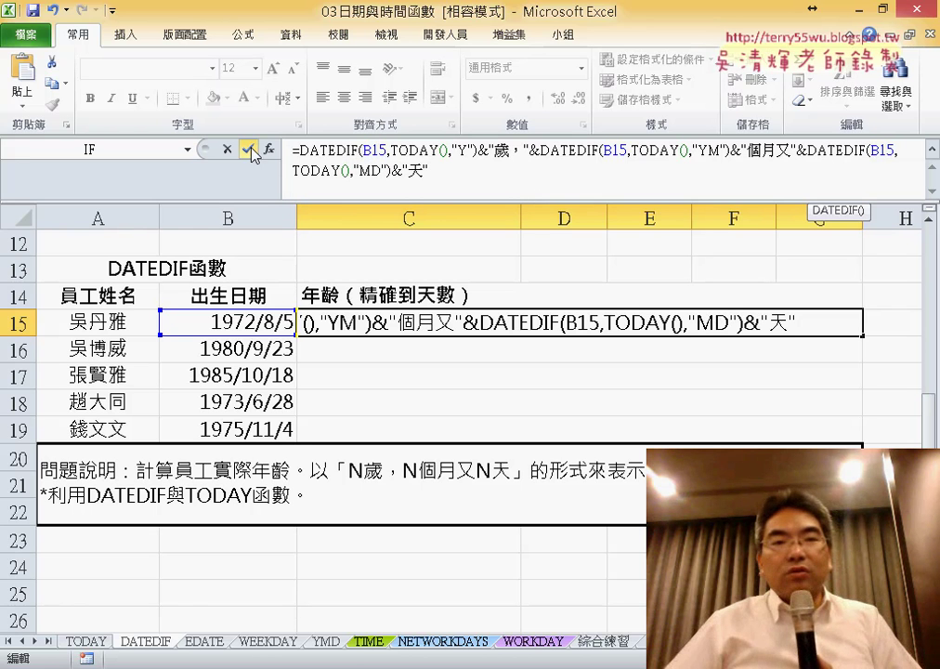
{"action": "left_click", "coordinate": [250, 151]}
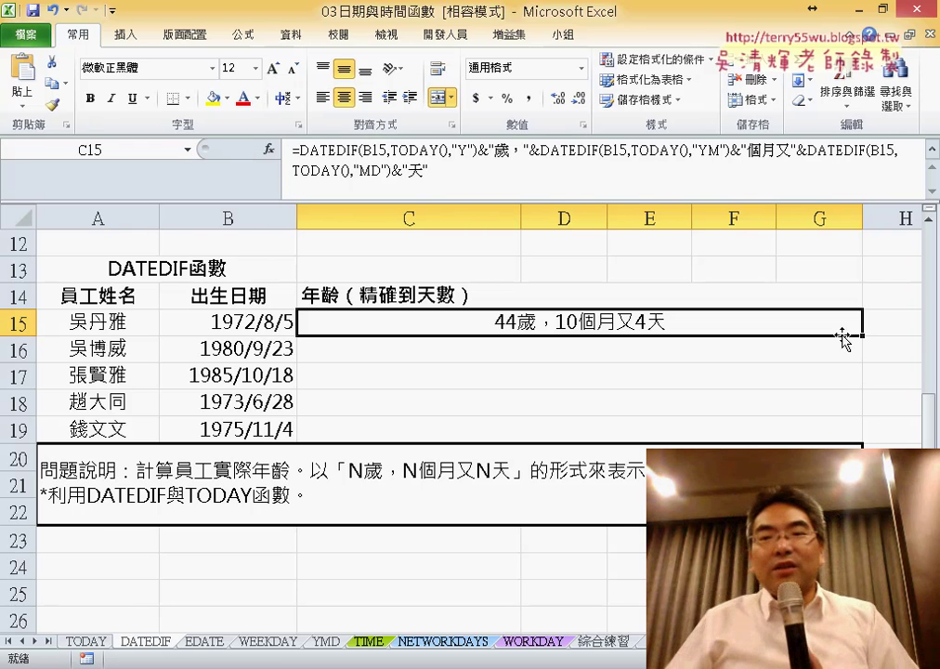
Fill C15's age formula down to C19, giving ages like 36歲，8個月又17天
{"action": "left_click_drag", "start_coordinate": [862, 336], "coordinate": [862, 442]}
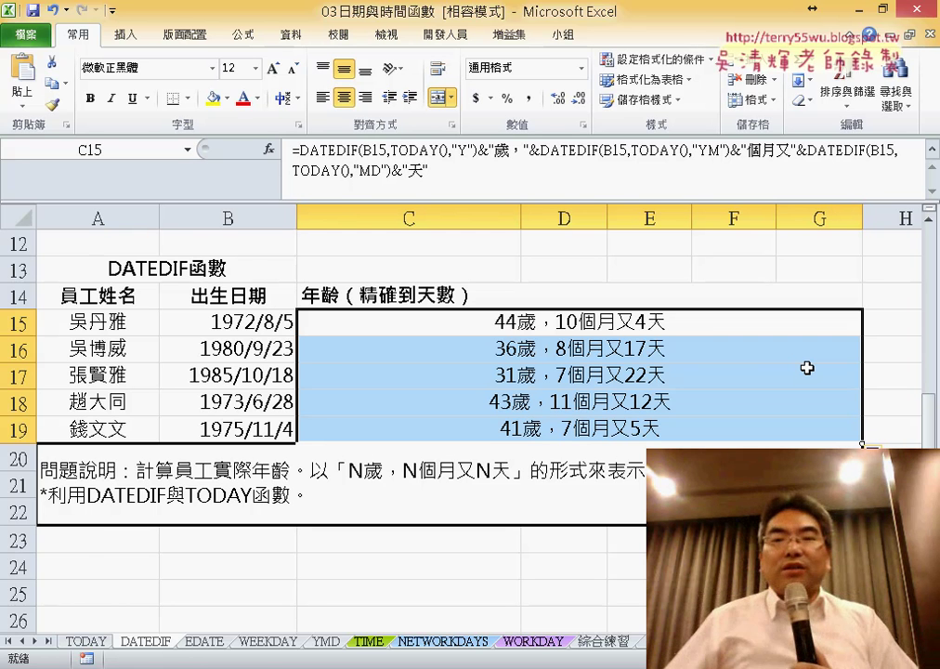
Review the DATEDIF unit code table: Y in F3, M in F4, and day totals in D5:F5
{"action": "scroll", "coordinate": [806, 368], "scroll_direction": "up", "scroll_amount": 4}
{"action": "left_click", "coordinate": [732, 295]}
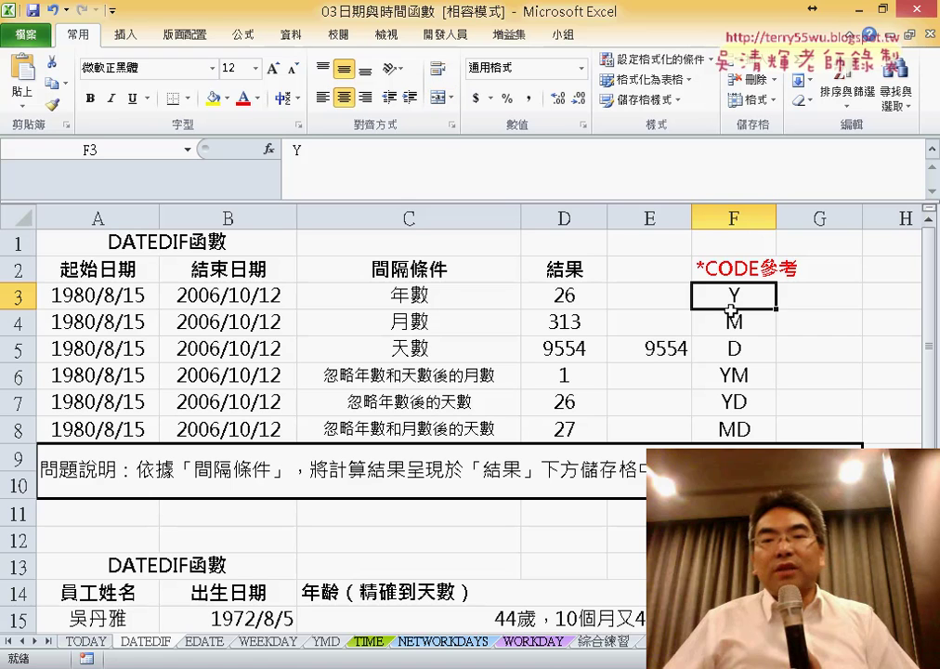
{"action": "left_click", "coordinate": [732, 321]}
{"action": "left_click_drag", "start_coordinate": [735, 349], "coordinate": [543, 351]}
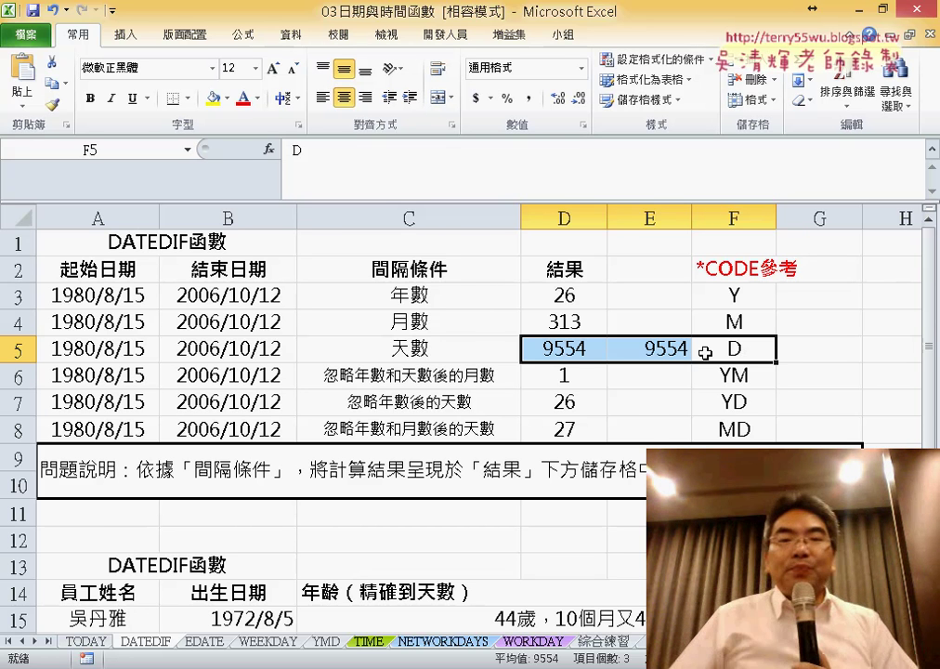
Return to C15's age formula and switch over to the PowerPoint presentation
{"action": "scroll", "coordinate": [697, 357], "scroll_direction": "down", "scroll_amount": 2}
{"action": "scroll", "coordinate": [687, 362], "scroll_direction": "down", "scroll_amount": 1}
{"action": "left_click", "coordinate": [587, 377]}
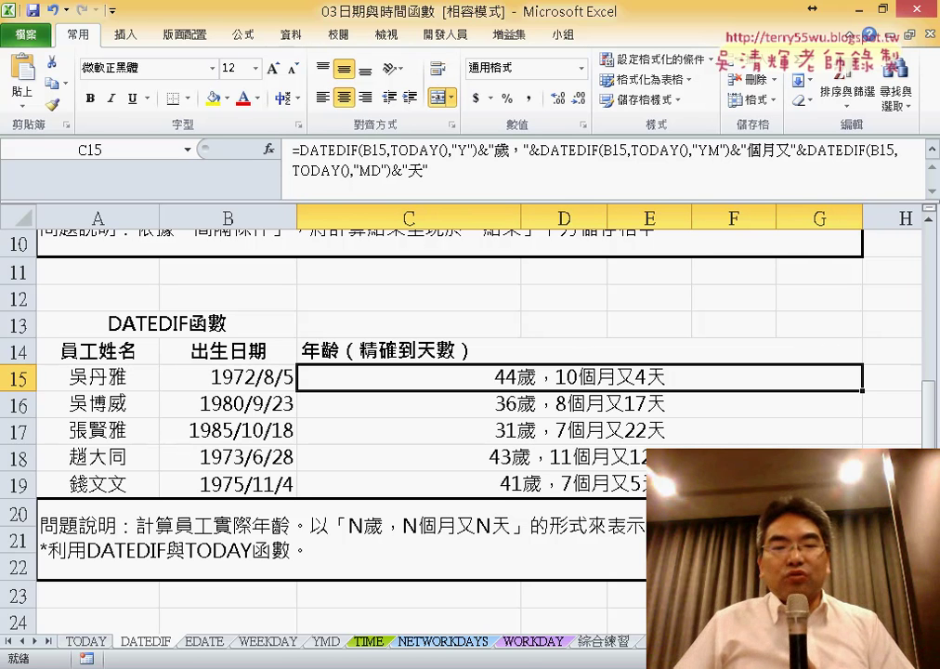
{"action": "key", "text": "alt+Tab"}
Review the 計算員工實際年齡 slide, then minimize PowerPoint to bring Excel back
{"action": "scroll", "coordinate": [584, 509], "scroll_direction": "up", "scroll_amount": 1}
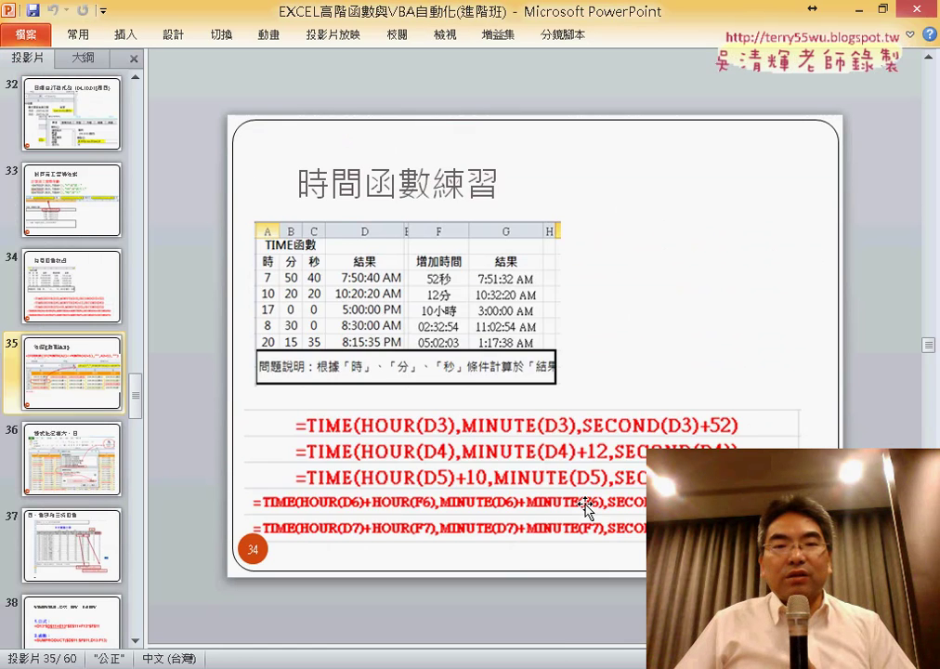
{"action": "scroll", "coordinate": [586, 506], "scroll_direction": "up", "scroll_amount": 1}
{"action": "scroll", "coordinate": [586, 506], "scroll_direction": "up", "scroll_amount": 1}
{"action": "scroll", "coordinate": [585, 506], "scroll_direction": "down", "scroll_amount": 1}
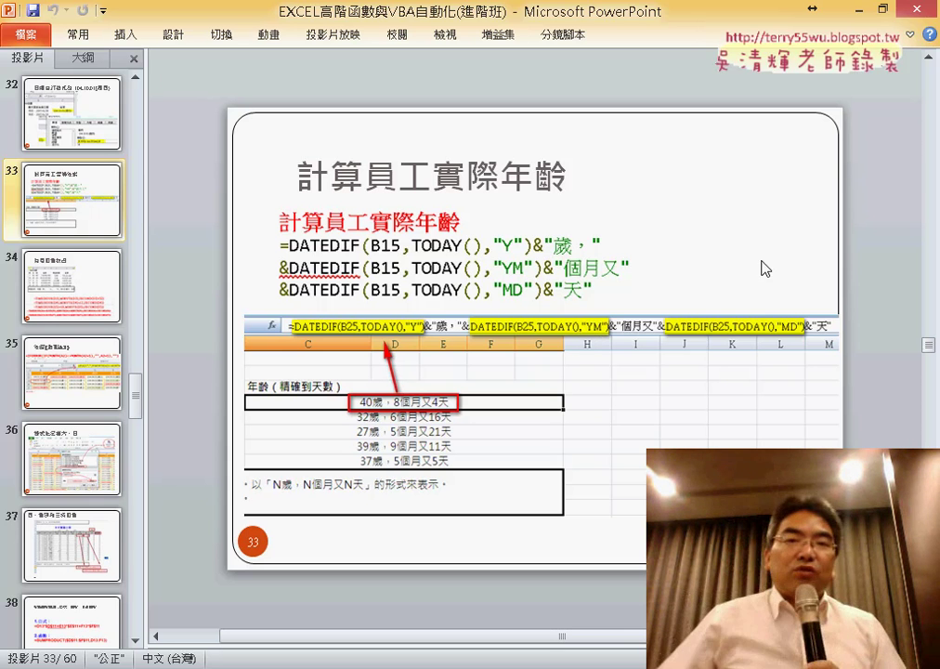
{"action": "left_click", "coordinate": [856, 11]}
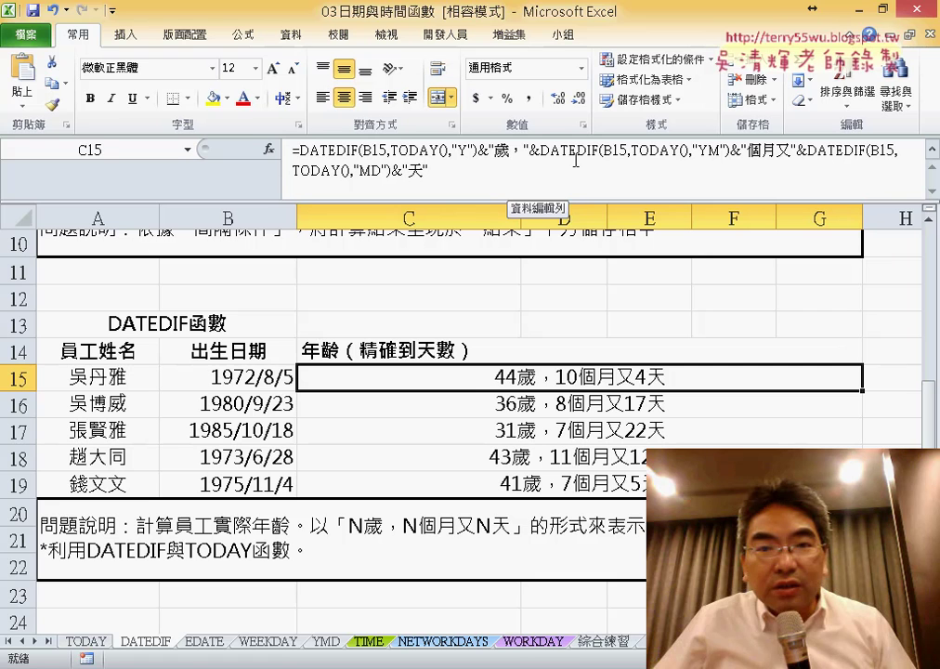
{"action": "left_click_drag", "start_coordinate": [525, 150], "coordinate": [716, 152]}
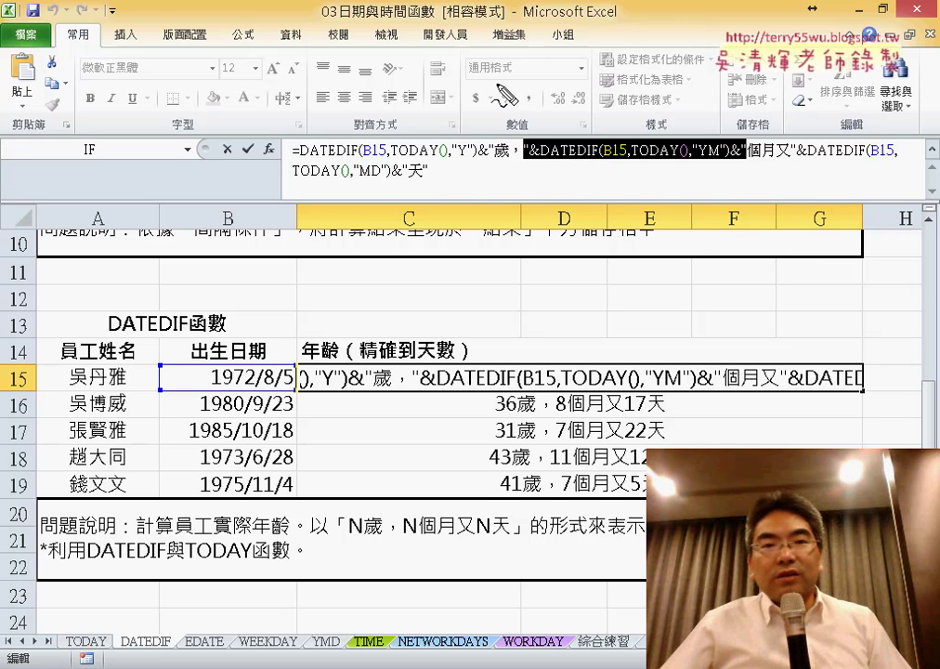
{"action": "left_click_drag", "start_coordinate": [499, 85], "coordinate": [510, 102]}
{"action": "left_click_drag", "start_coordinate": [751, 80], "coordinate": [770, 102]}
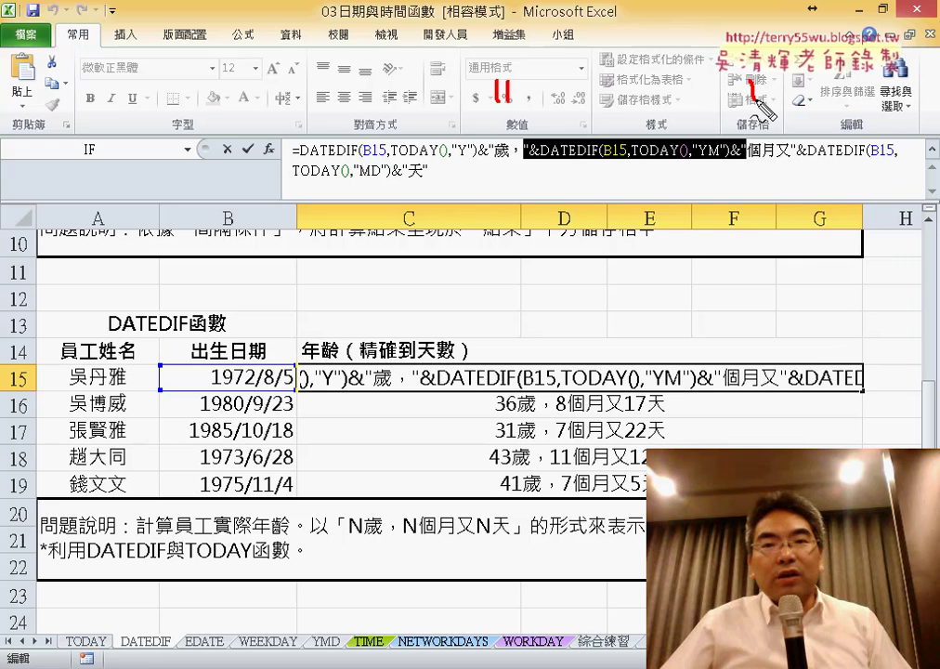
{"action": "left_click_drag", "start_coordinate": [556, 76], "coordinate": [548, 104]}
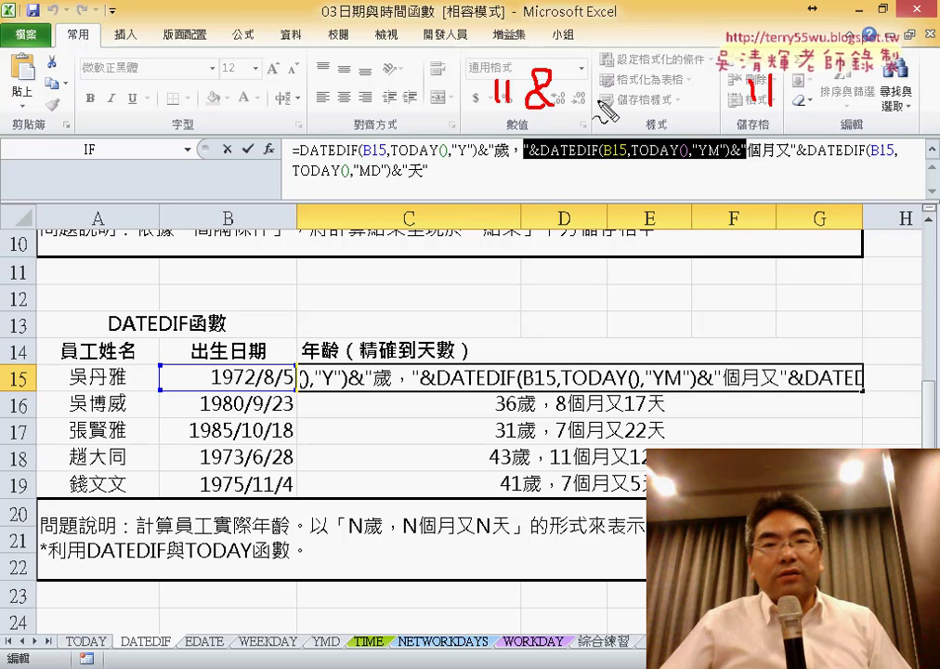
{"action": "left_click_drag", "start_coordinate": [723, 78], "coordinate": [699, 104]}
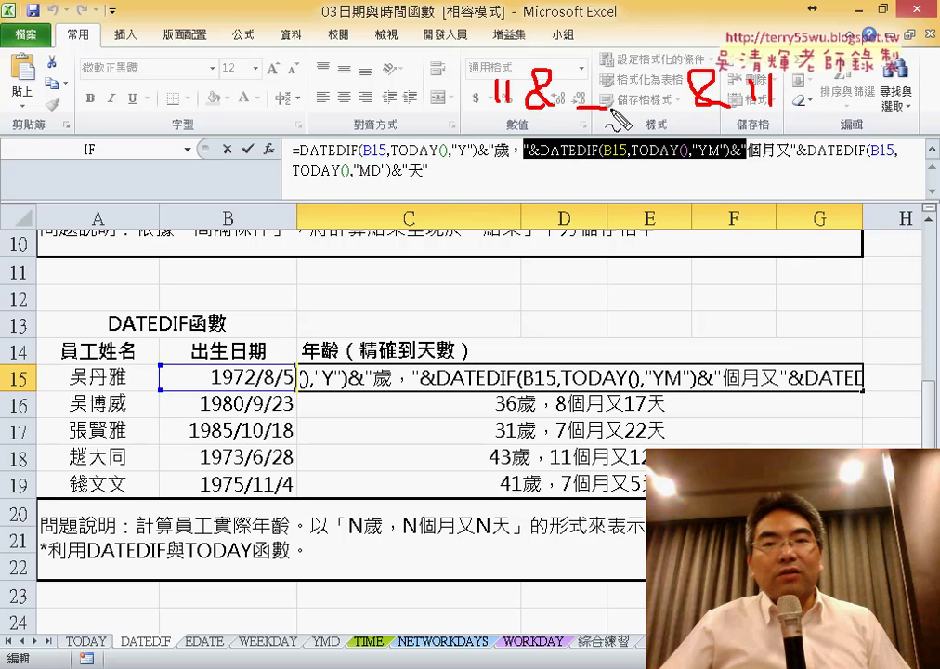
{"action": "mouse_move", "coordinate": [578, 109]}
{"action": "left_mouse_down"}
{"action": "mouse_move", "coordinate": [686, 118]}
{"action": "mouse_move", "coordinate": [580, 110]}
{"action": "left_mouse_up"}
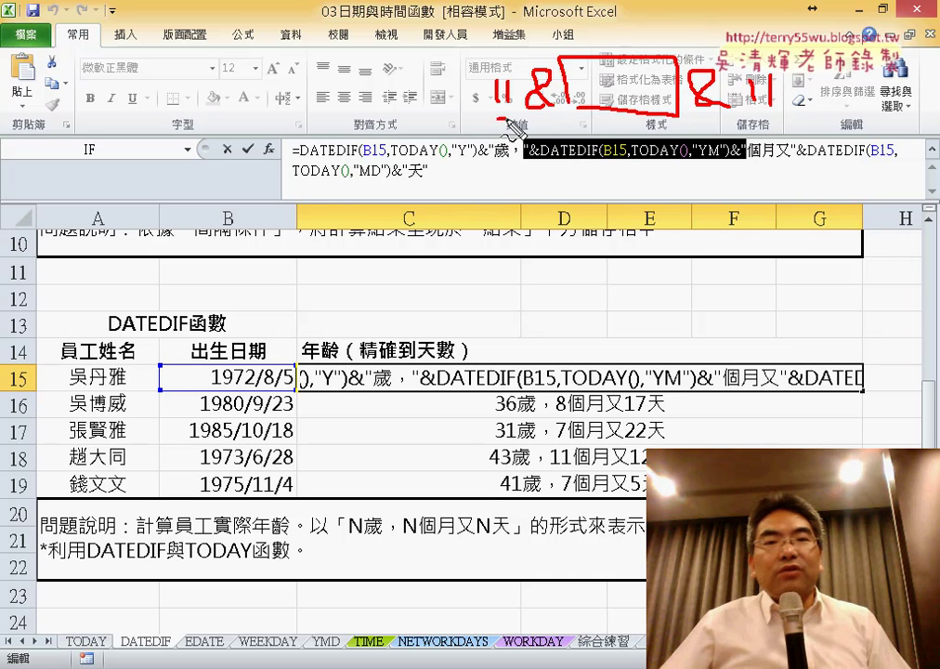
{"action": "left_click_drag", "start_coordinate": [301, 64], "coordinate": [306, 84]}
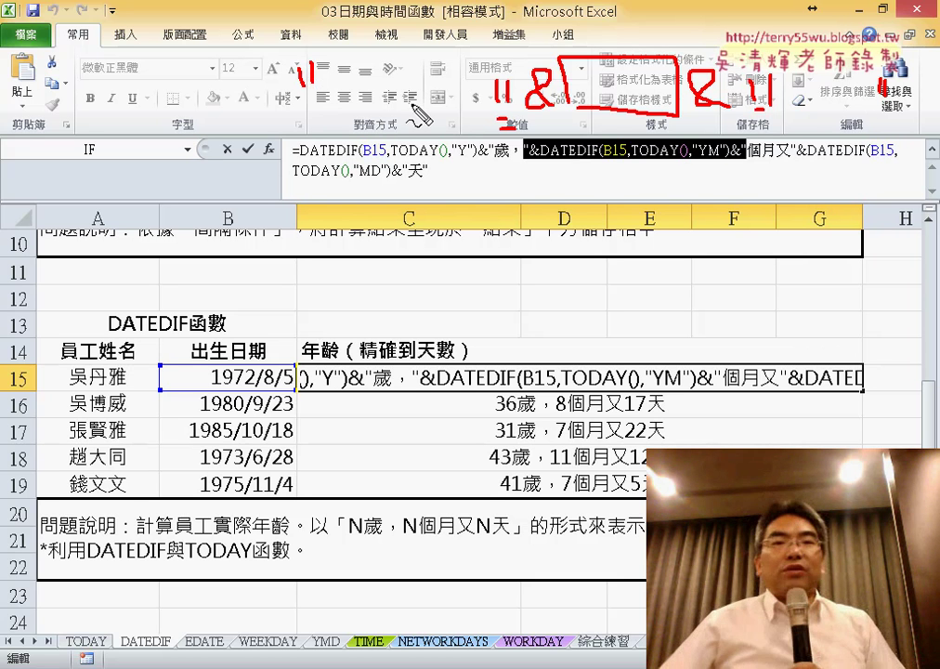
{"action": "mouse_move", "coordinate": [456, 89]}
{"action": "left_mouse_down"}
{"action": "mouse_move", "coordinate": [468, 109]}
{"action": "mouse_move", "coordinate": [358, 92]}
{"action": "left_mouse_up"}
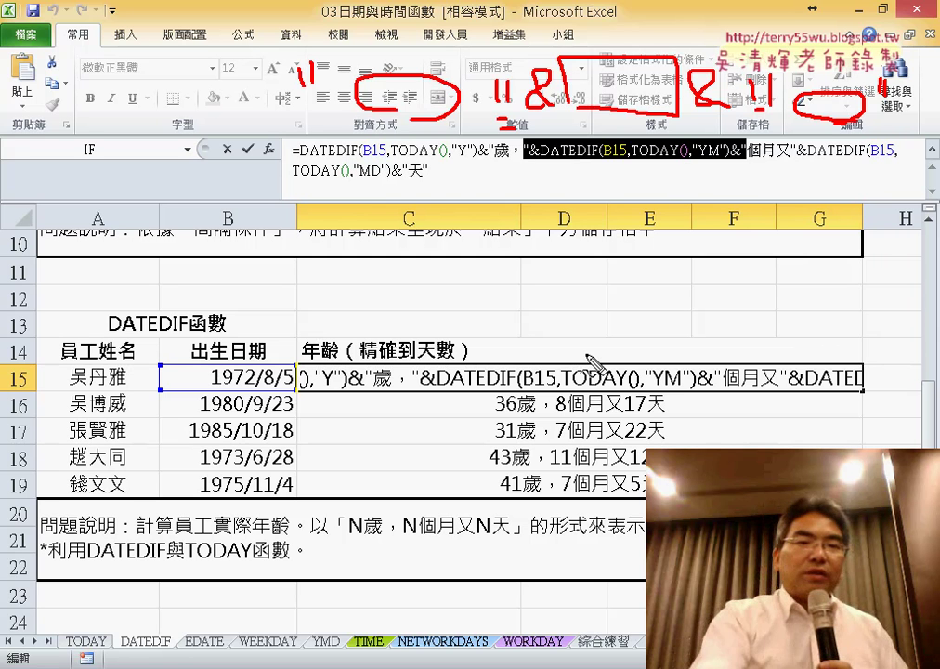
{"action": "key", "text": "Escape"}
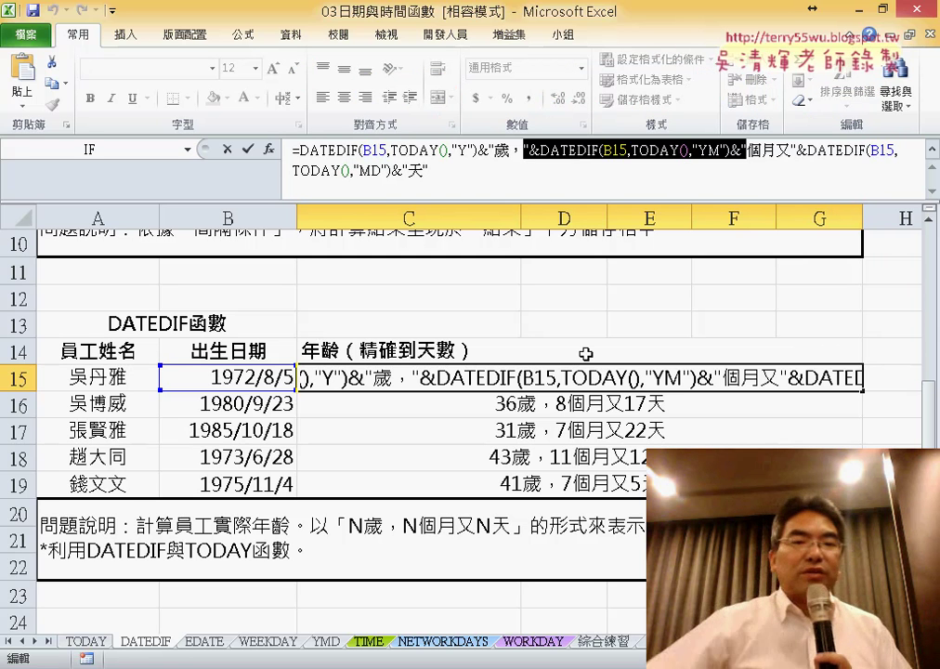
Cancel the formula edit, go to the 綜合練習 sheet and select B2 under 二月
{"action": "left_click", "coordinate": [247, 148]}
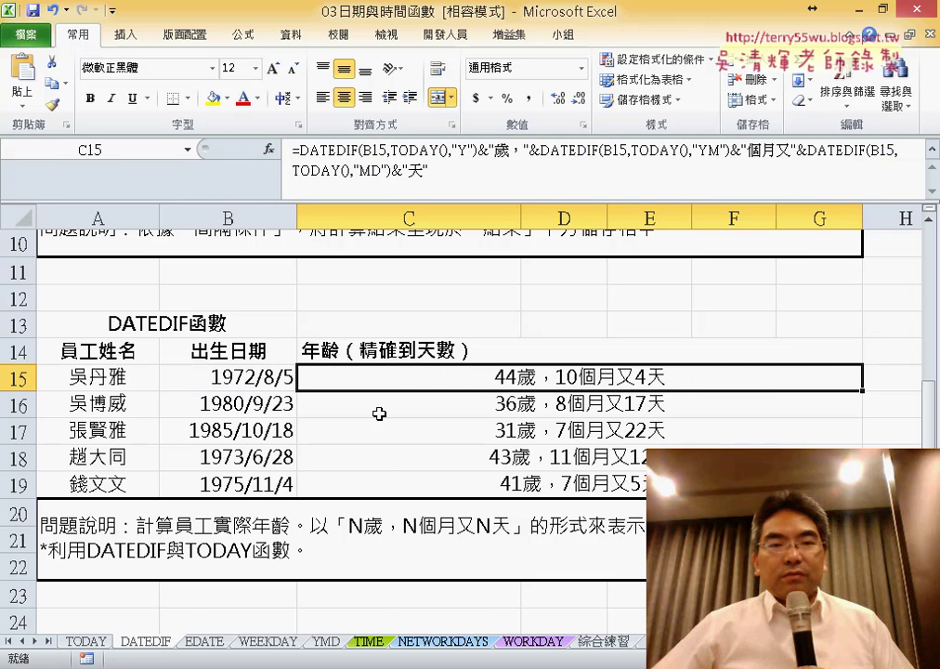
{"action": "left_click", "coordinate": [614, 643]}
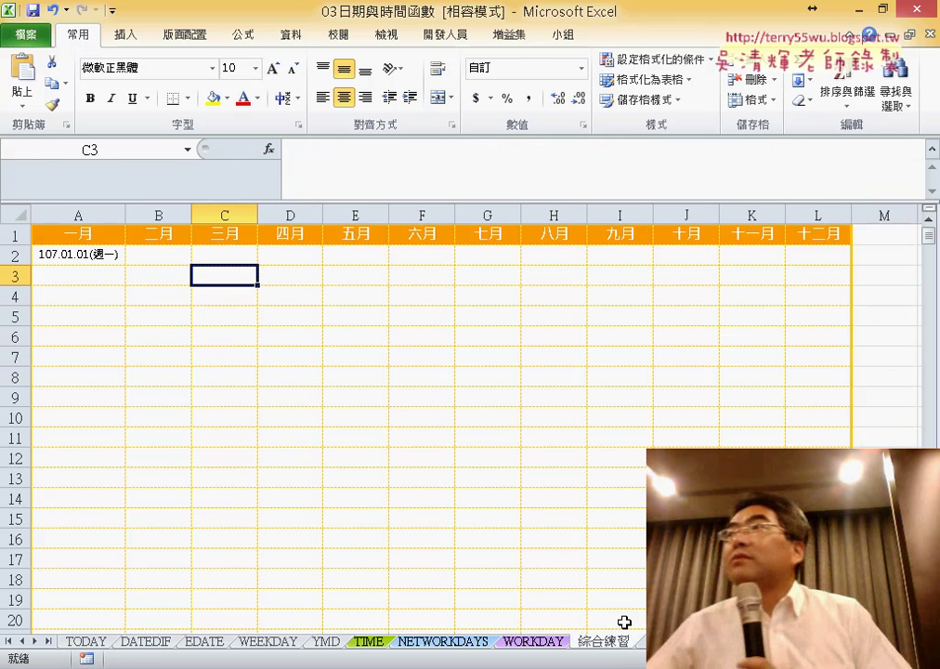
{"action": "left_click", "coordinate": [157, 252]}
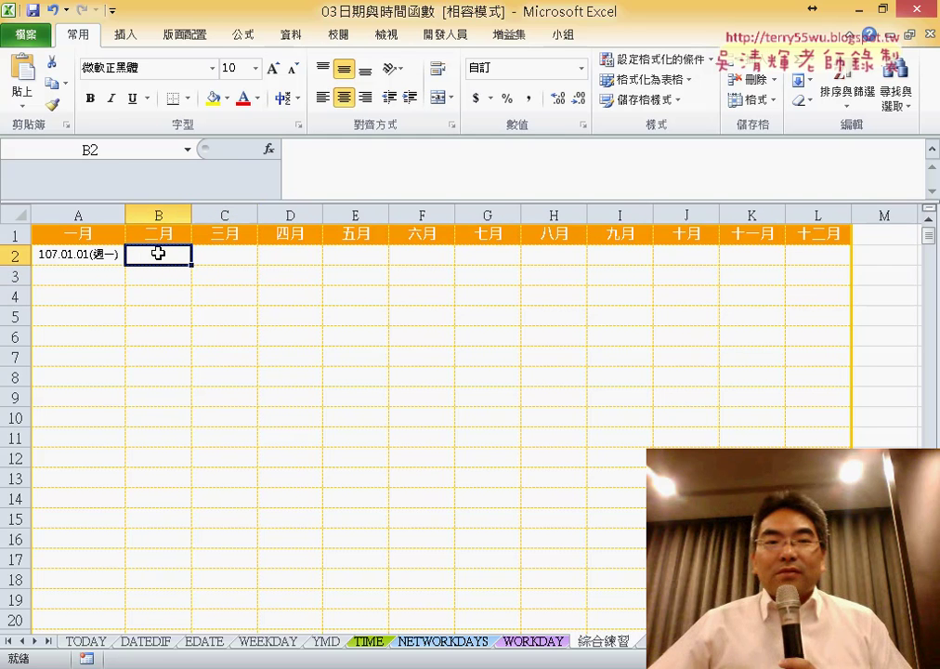